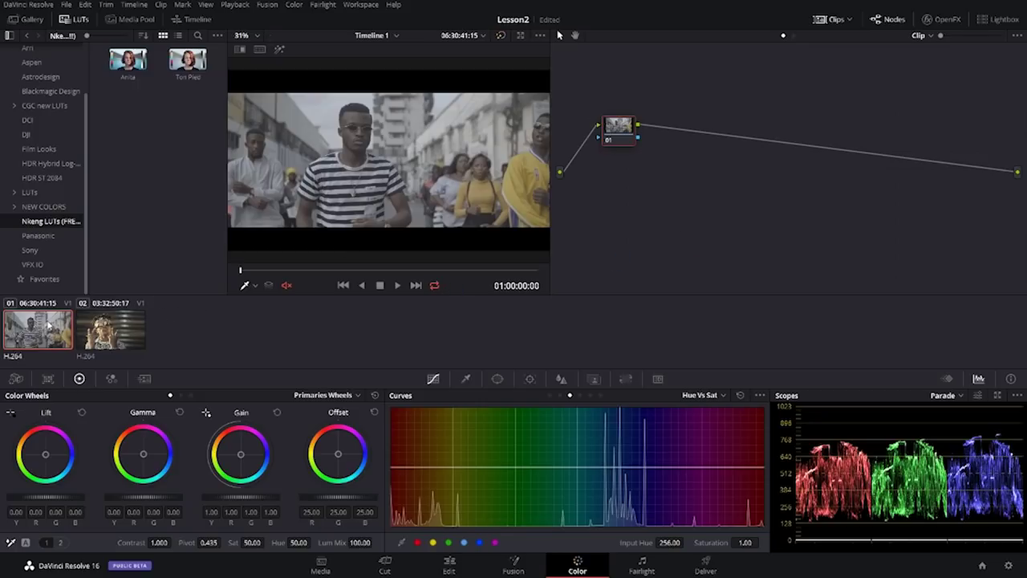
Compare clips 01 and 02, and move clip 02's node closer to the source input in the node graph
{"action": "left_click", "coordinate": [124, 336]}
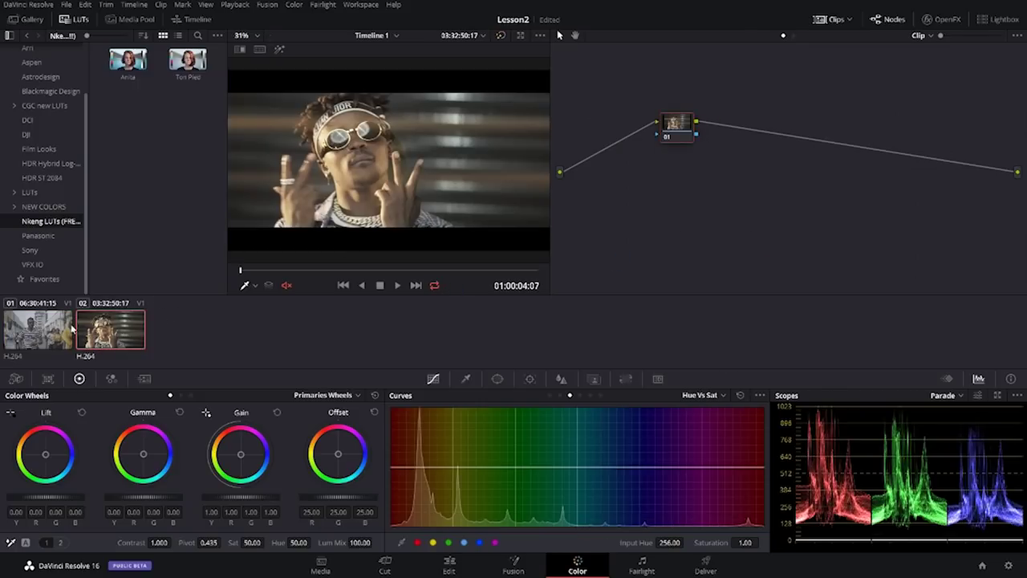
{"action": "left_click", "coordinate": [60, 333]}
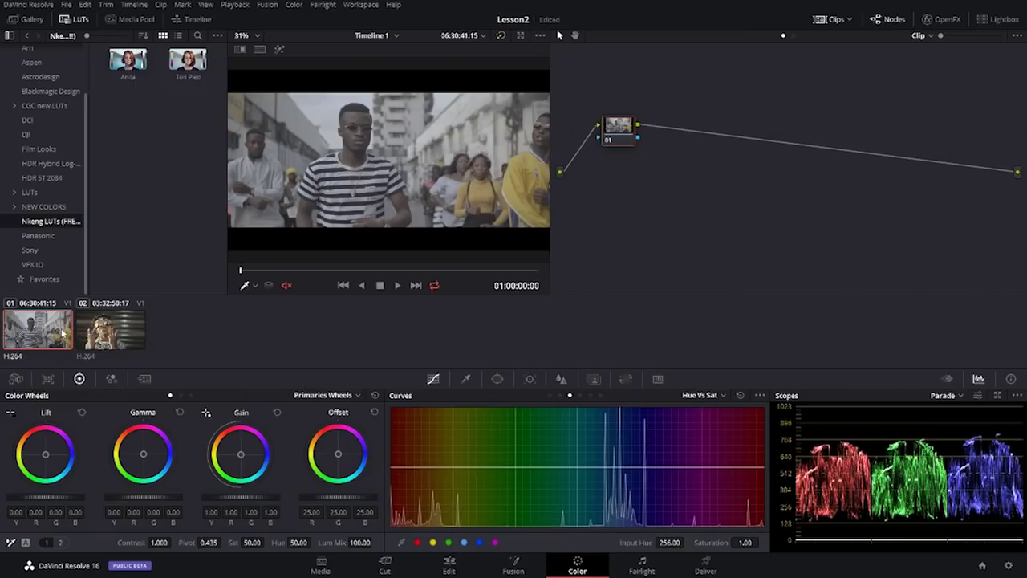
{"action": "left_click", "coordinate": [98, 333]}
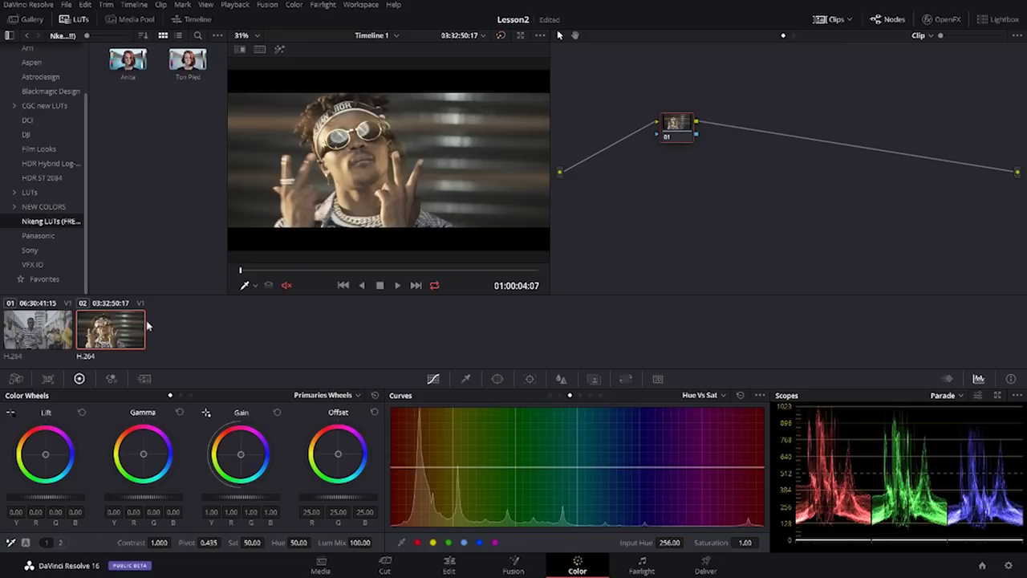
{"action": "left_click_drag", "start_coordinate": [674, 131], "coordinate": [625, 127]}
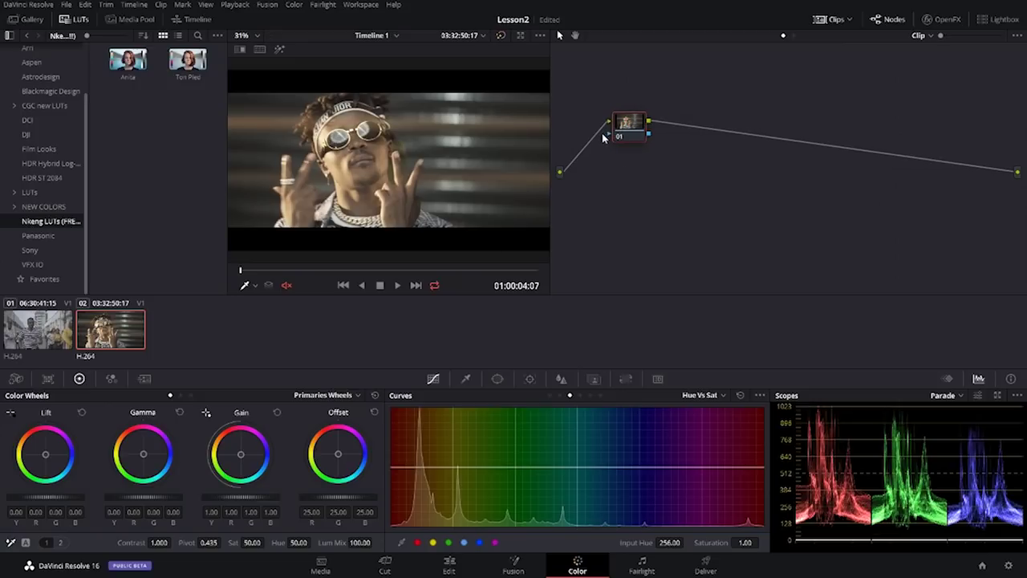
On clip 01, move node 01 closer to the source input and build a chain of three serial nodes
{"action": "left_click", "coordinate": [56, 329]}
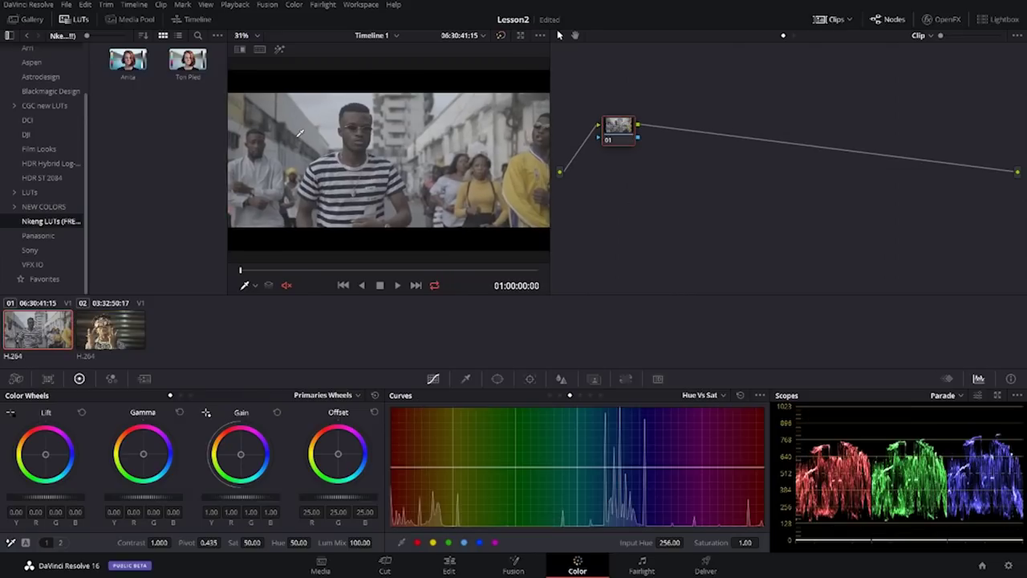
{"action": "left_click_drag", "start_coordinate": [628, 137], "coordinate": [613, 138]}
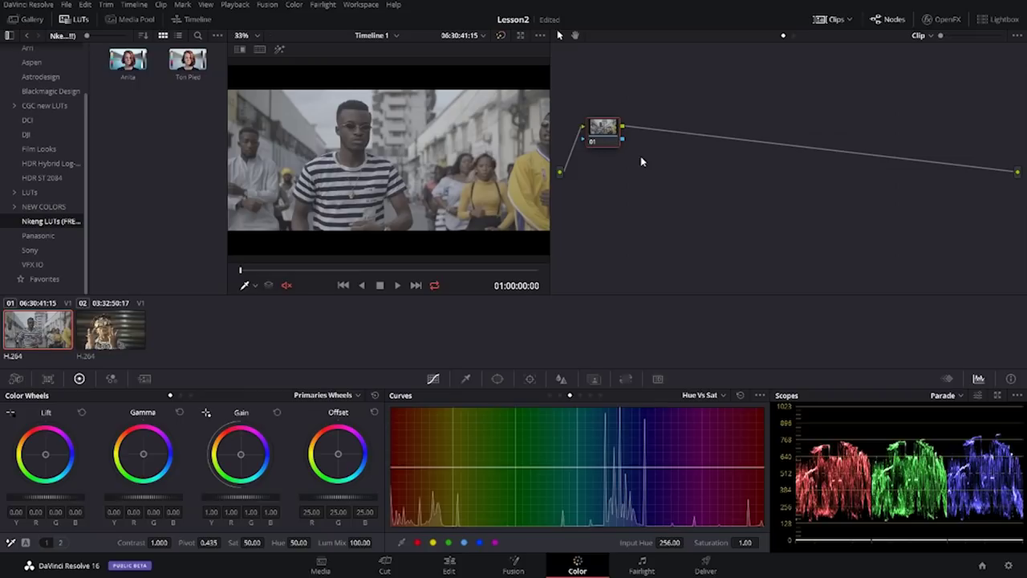
{"action": "key", "text": "alt+s"}
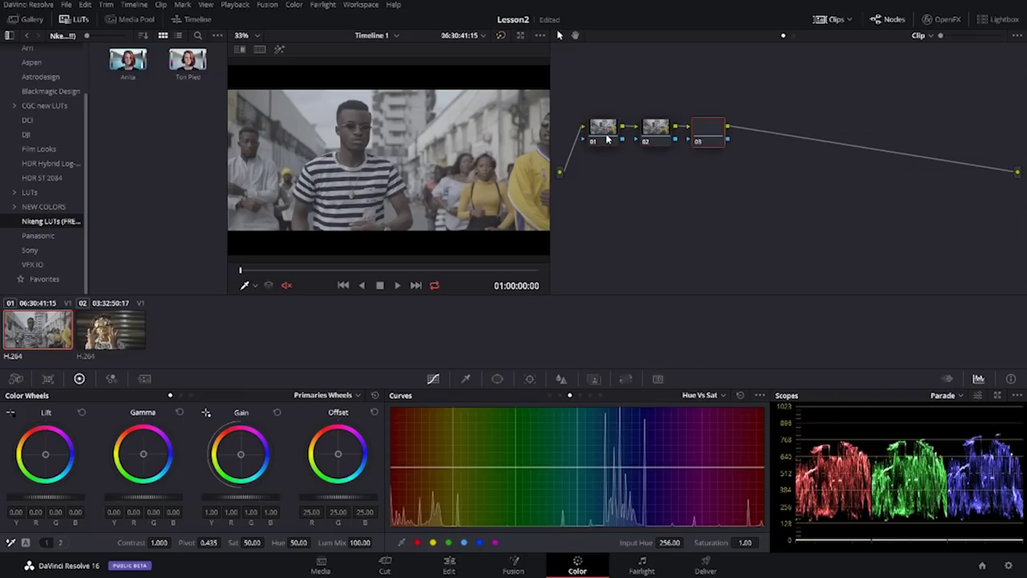
{"action": "key", "text": "alt+s"}
{"action": "key", "text": "alt+s"}
{"action": "right_click", "coordinate": [766, 155]}
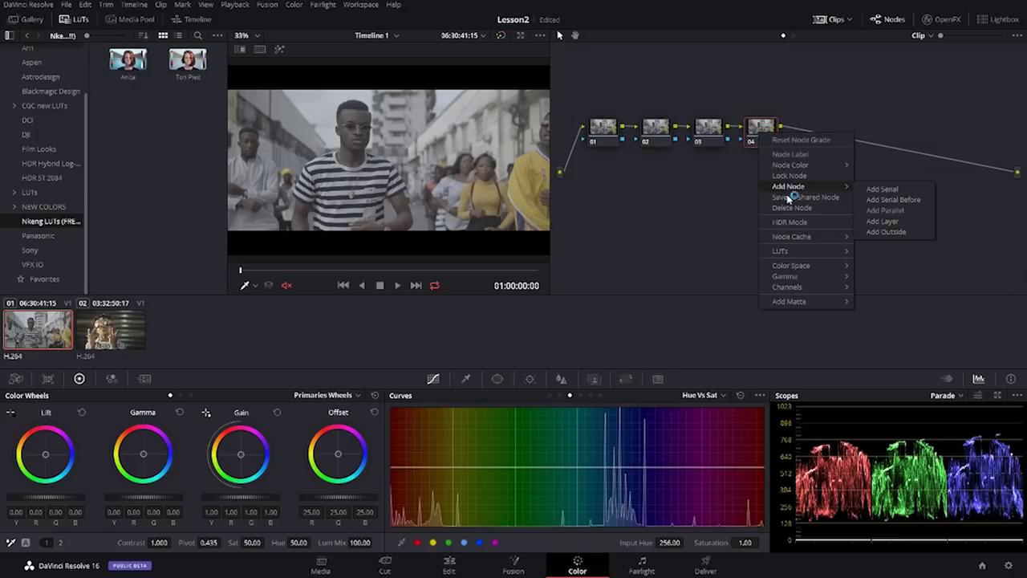
{"action": "left_click", "coordinate": [795, 211]}
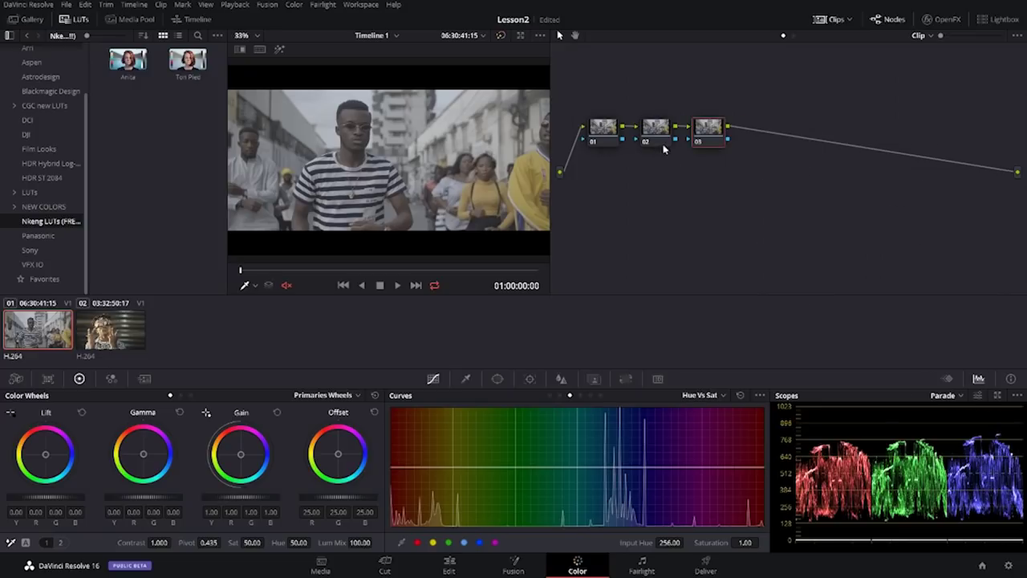
At 01:00:00:03, set node 01's contrast to 1.266 and pivot to 0.281, and compare the image with the node disabled
{"action": "left_click", "coordinate": [616, 136]}
{"action": "scroll", "coordinate": [367, 161], "scroll_direction": "down", "scroll_amount": 1}
{"action": "left_click_drag", "start_coordinate": [251, 273], "coordinate": [254, 274]}
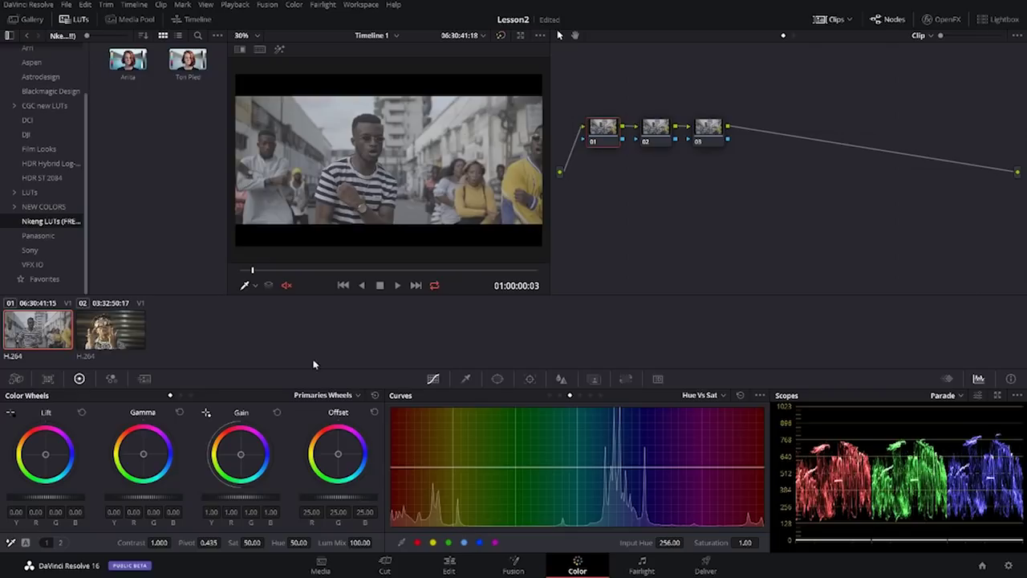
{"action": "left_click_drag", "start_coordinate": [162, 545], "coordinate": [223, 543]}
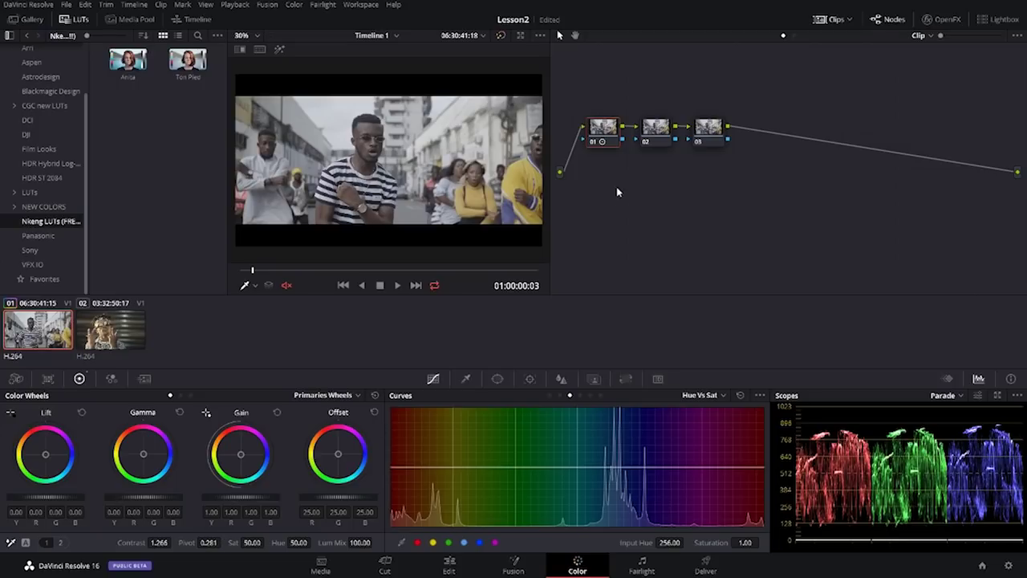
{"action": "left_click", "coordinate": [595, 142]}
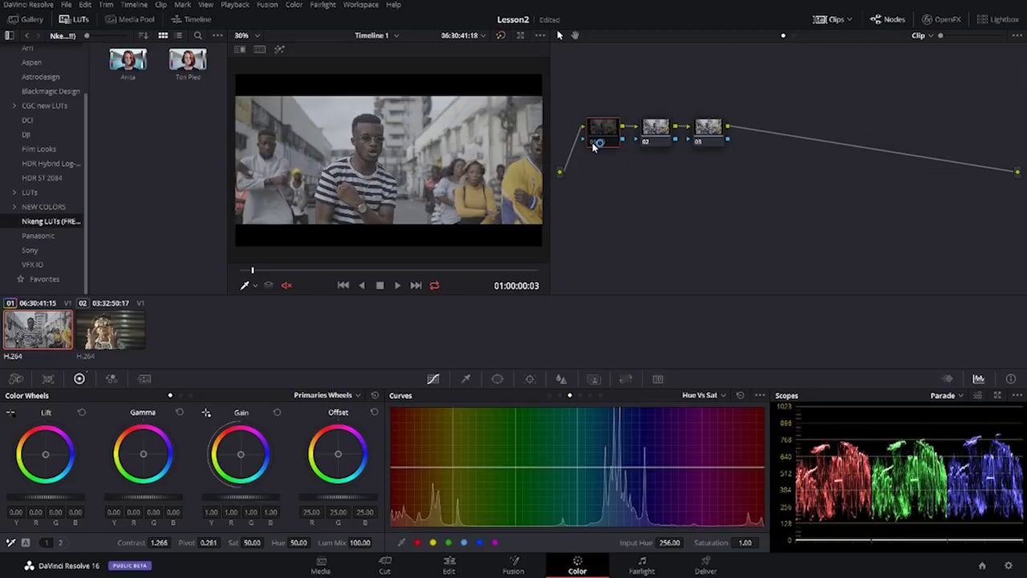
{"action": "left_click", "coordinate": [595, 142]}
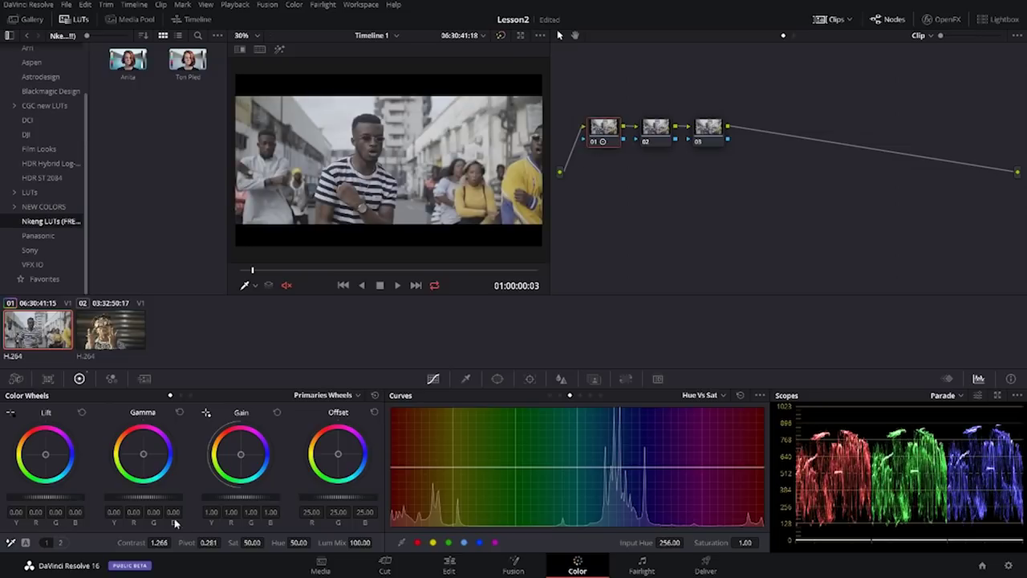
Set node 01's lift to -0.04, gamma to 0.02 and gain to 1.09, and compare the grade with the bypassed original
{"action": "left_click_drag", "start_coordinate": [54, 499], "coordinate": [53, 495]}
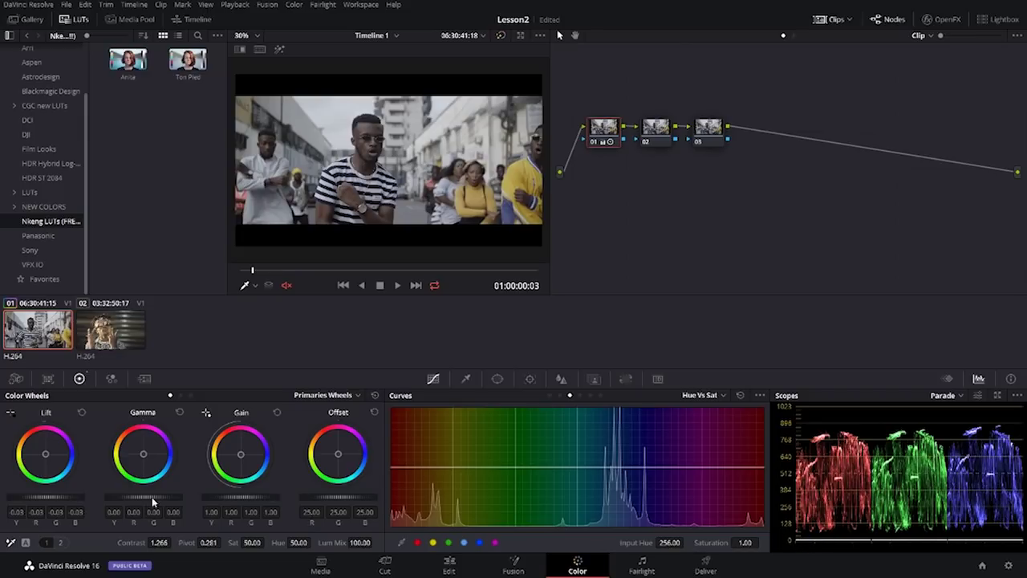
{"action": "left_click_drag", "start_coordinate": [55, 495], "coordinate": [52, 495]}
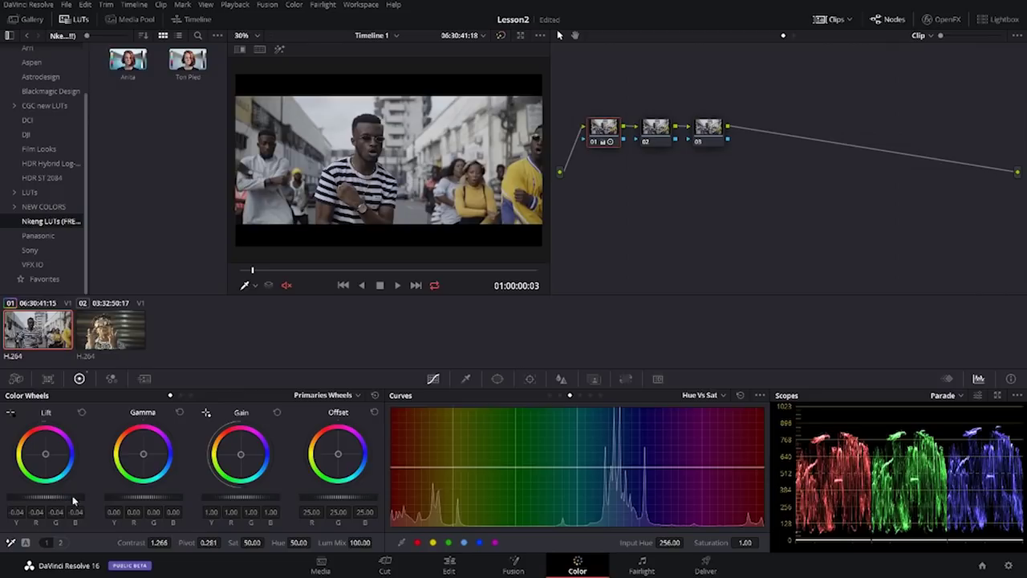
{"action": "left_click_drag", "start_coordinate": [150, 500], "coordinate": [154, 500]}
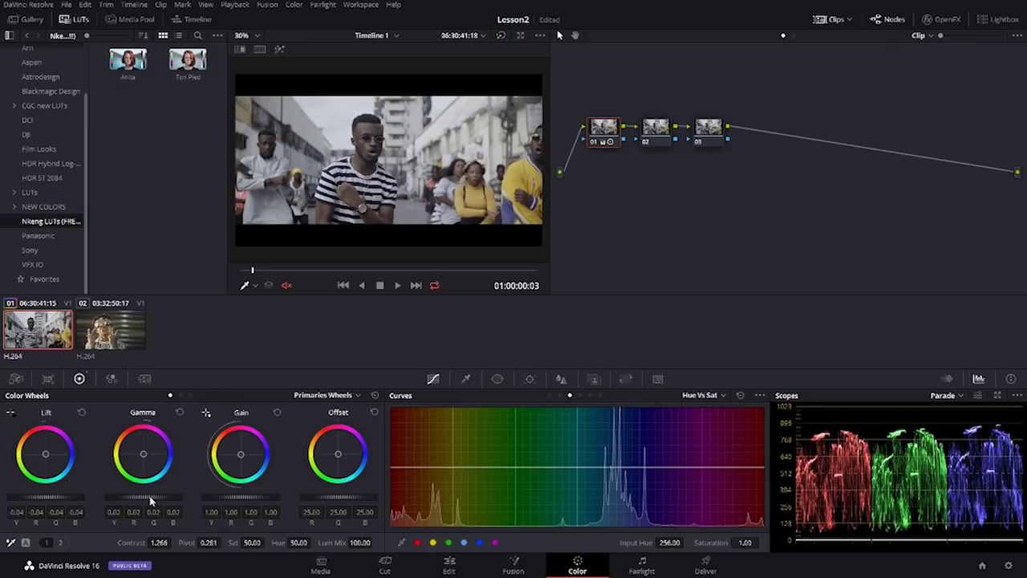
{"action": "left_click_drag", "start_coordinate": [228, 502], "coordinate": [237, 500]}
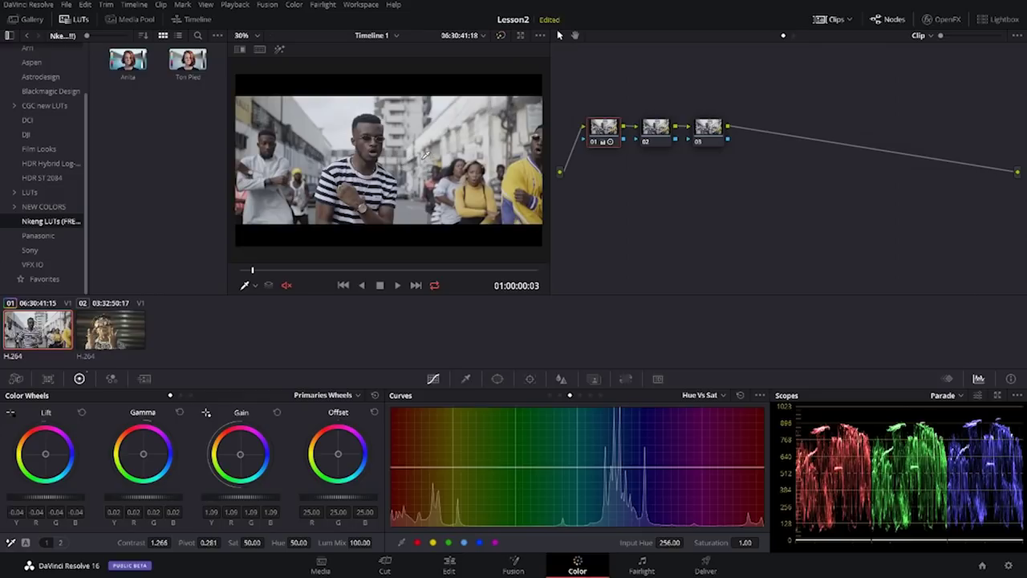
{"action": "left_click", "coordinate": [501, 35]}
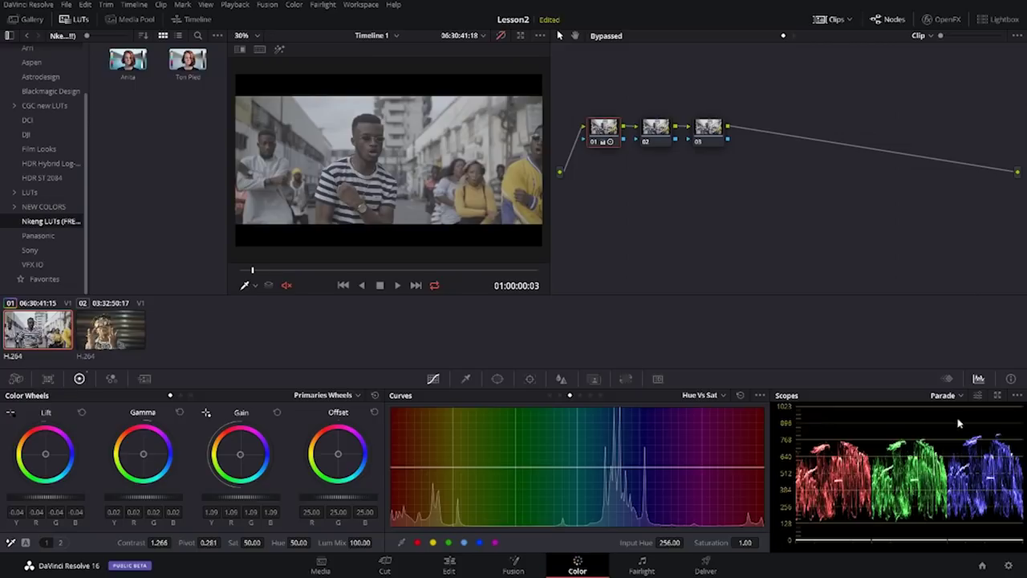
{"action": "left_click", "coordinate": [501, 35]}
Set node 01's gain to 1.06 and saturation to 70, and review the image full screen
{"action": "left_click_drag", "start_coordinate": [280, 494], "coordinate": [249, 497]}
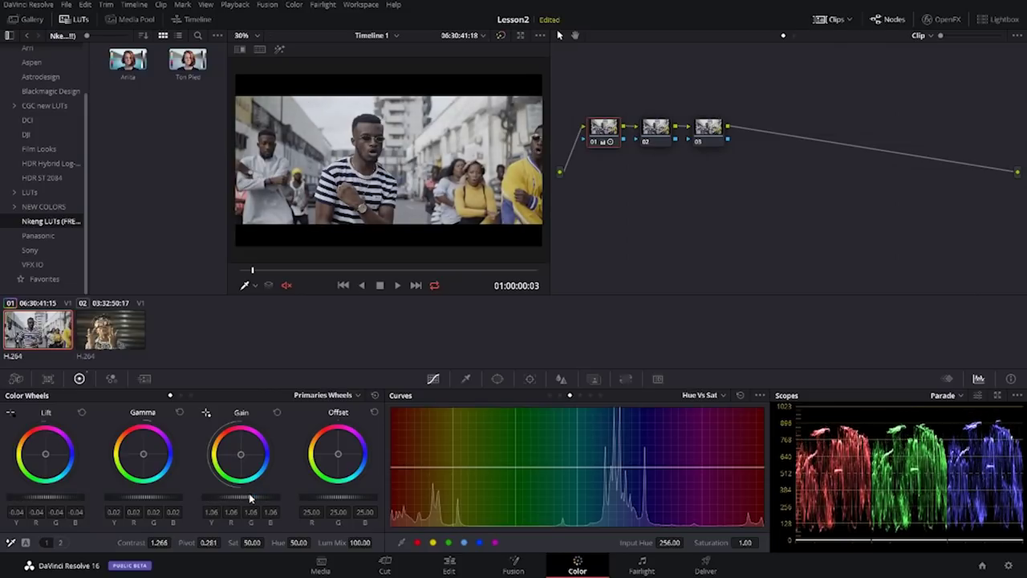
{"action": "left_click_drag", "start_coordinate": [245, 545], "coordinate": [268, 542]}
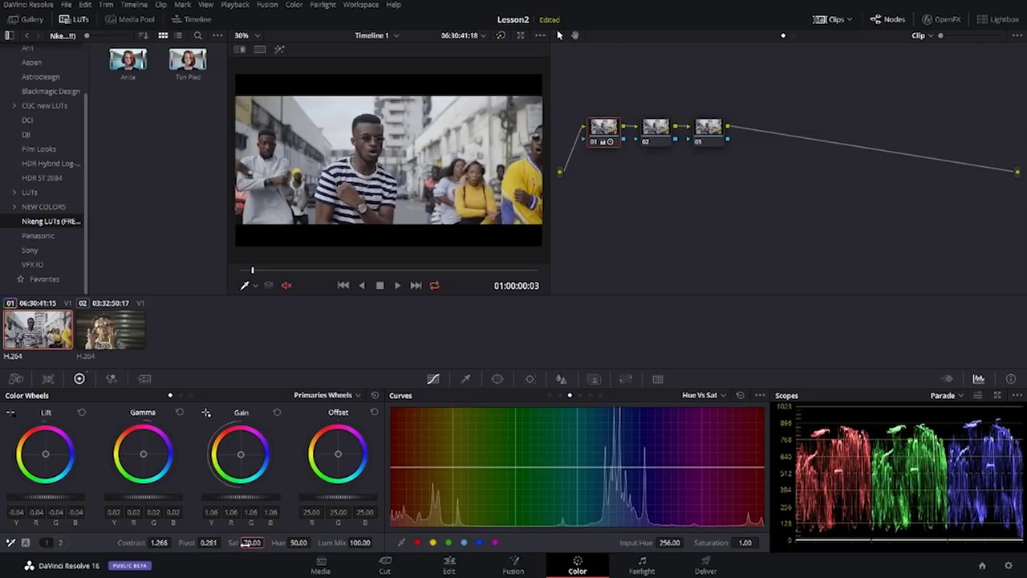
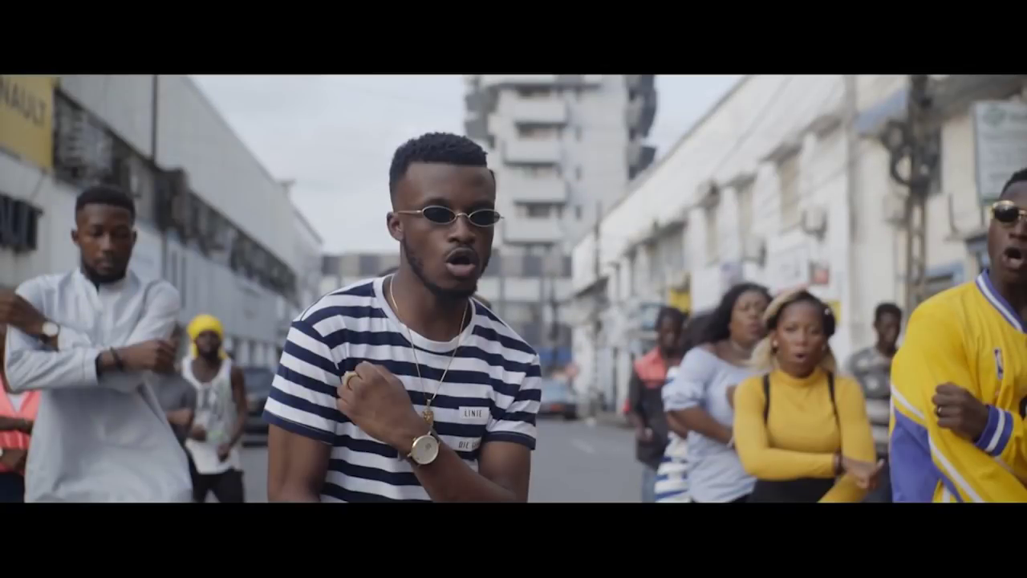
{"action": "key", "text": "ctrl+f"}
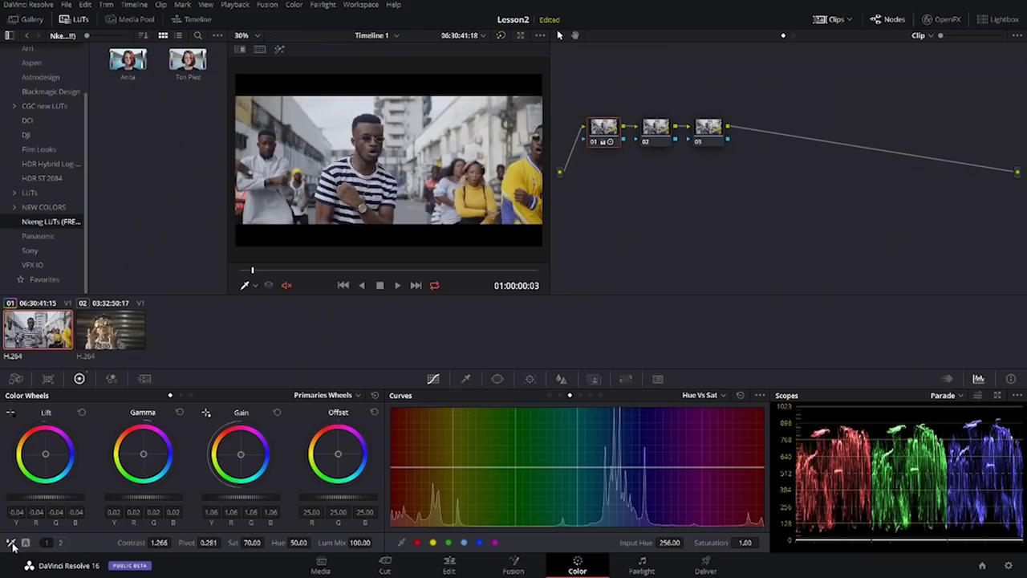
White-balance node 01 by sampling a white stripe on the singer's shirt
{"action": "scroll", "coordinate": [356, 235], "scroll_direction": "up", "scroll_amount": 8}
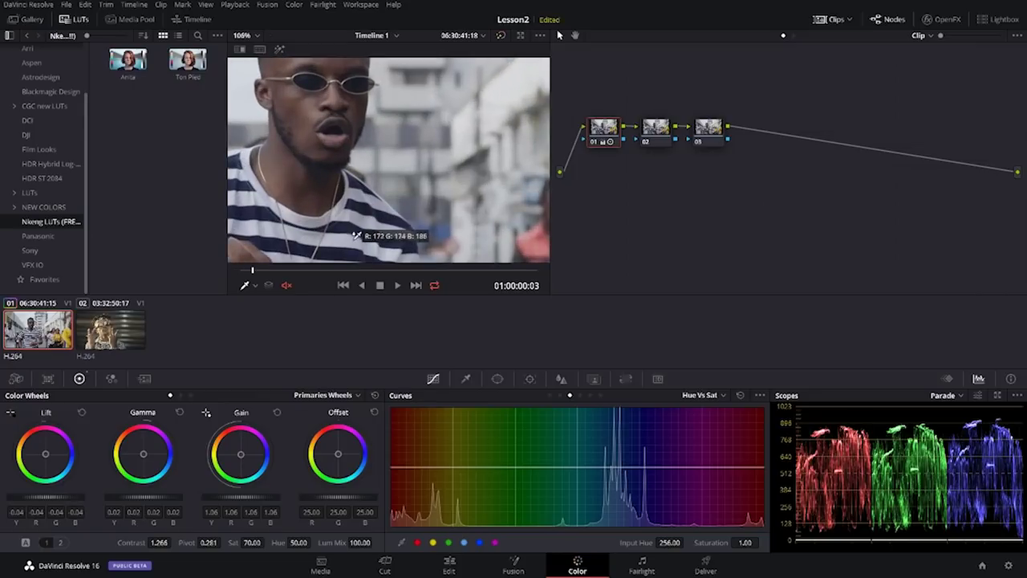
{"action": "scroll", "coordinate": [361, 232], "scroll_direction": "down", "scroll_amount": 4}
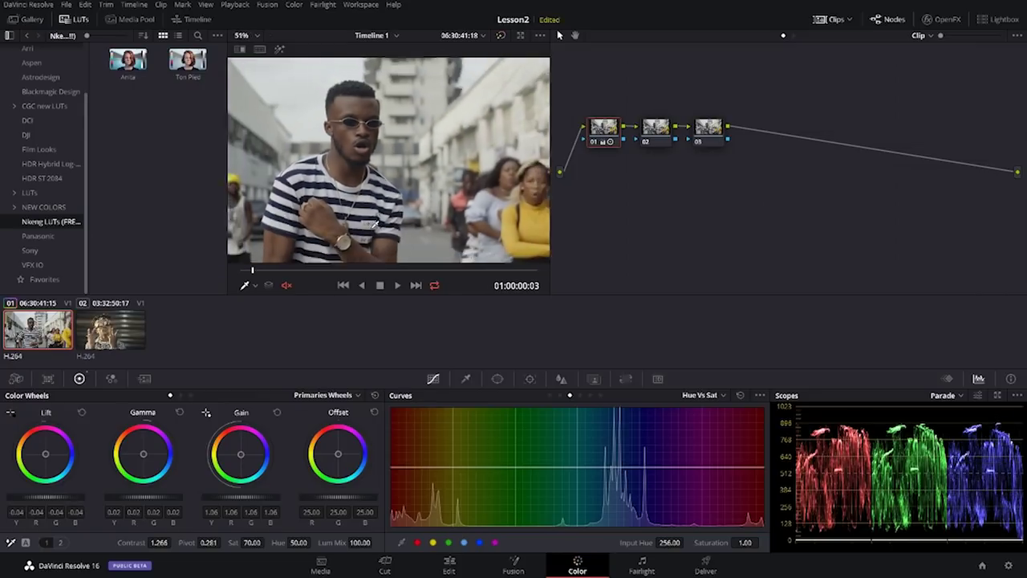
{"action": "scroll", "coordinate": [375, 225], "scroll_direction": "down", "scroll_amount": 1}
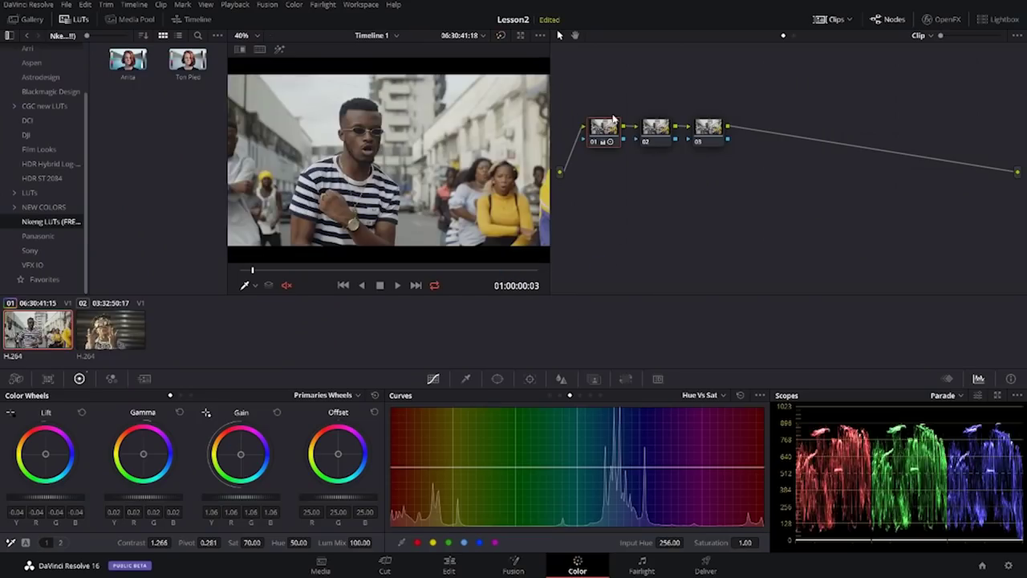
Apply the Anita LUT from the Nkeng LUTs folder to node 02
{"action": "left_click", "coordinate": [650, 131]}
{"action": "scroll", "coordinate": [369, 131], "scroll_direction": "down", "scroll_amount": 1}
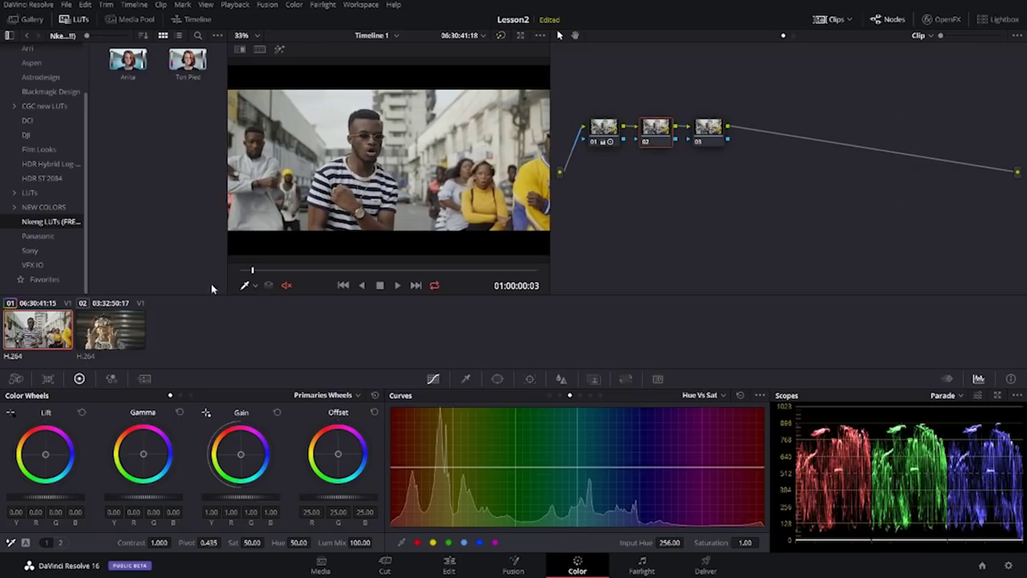
{"action": "left_click", "coordinate": [257, 271]}
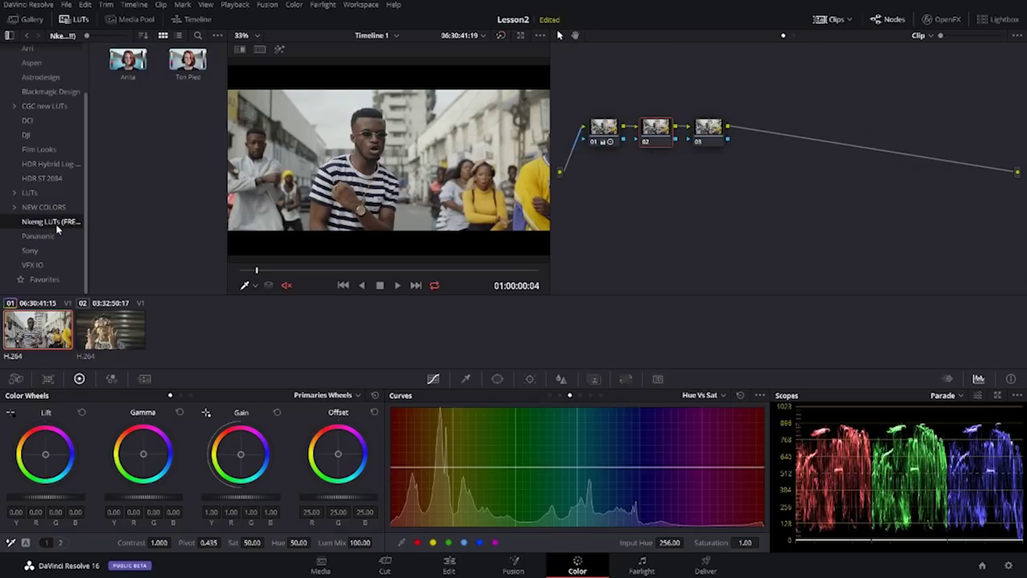
{"action": "mouse_move", "coordinate": [87, 228]}
{"action": "left_mouse_down"}
{"action": "mouse_move", "coordinate": [112, 224]}
{"action": "mouse_move", "coordinate": [92, 217]}
{"action": "left_mouse_up"}
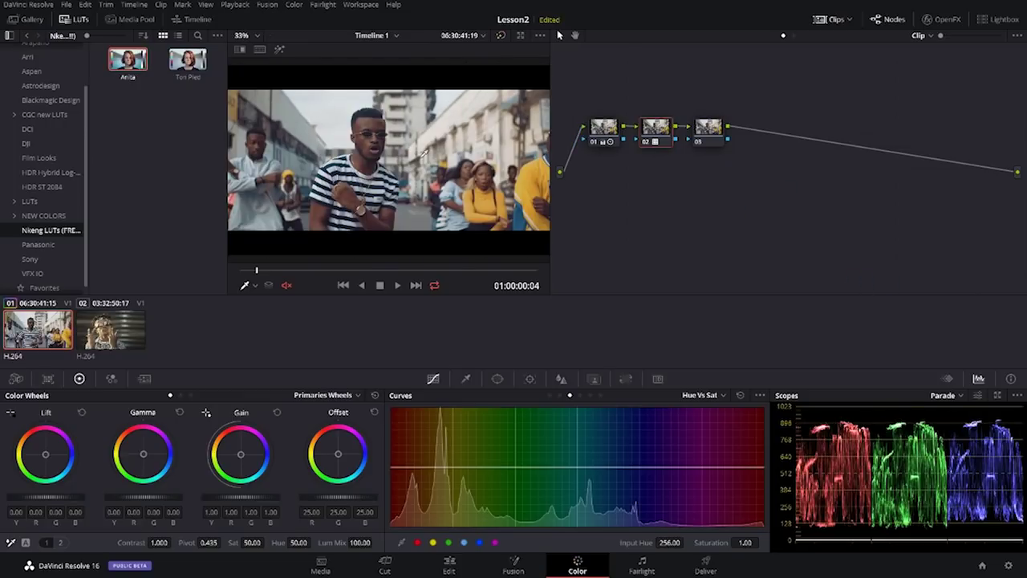
Reduce the LUT's strength on node 02 by setting its key output gain to 0.700
{"action": "scroll", "coordinate": [454, 158], "scroll_direction": "up", "scroll_amount": 1}
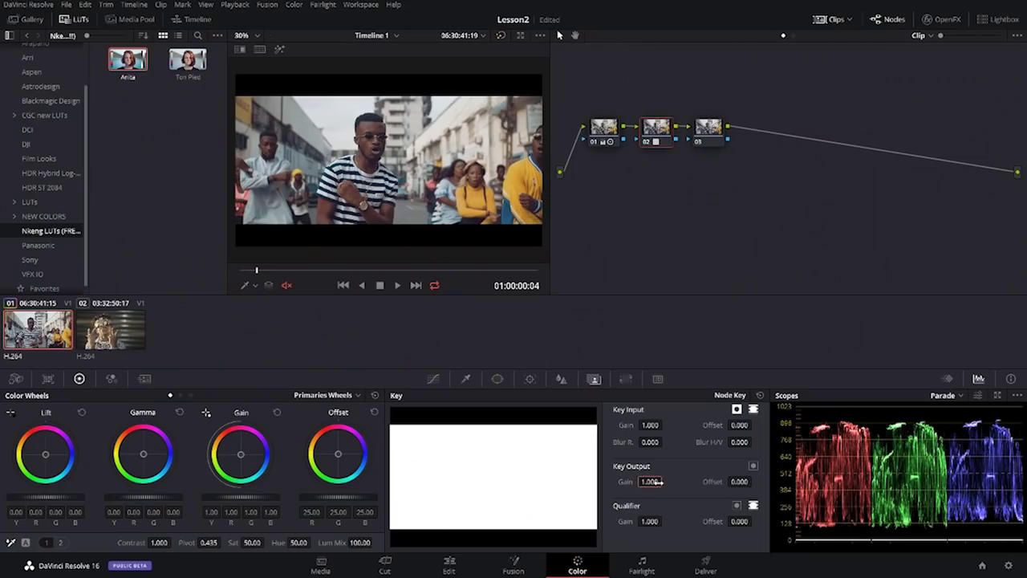
{"action": "double_click", "coordinate": [650, 481]}
{"action": "key", "text": "BackSpace"}
{"action": "key", "text": "Return"}
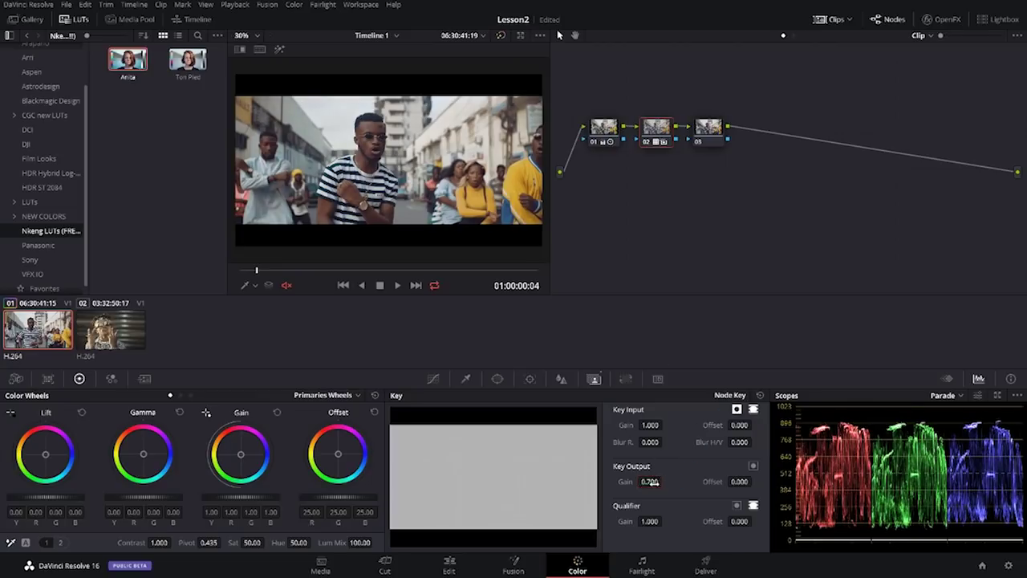
On node 03, shift the gain colour balance toward teal, to about red 0.94, green 1.01 and blue 1.04
{"action": "scroll", "coordinate": [632, 241], "scroll_direction": "up", "scroll_amount": 1}
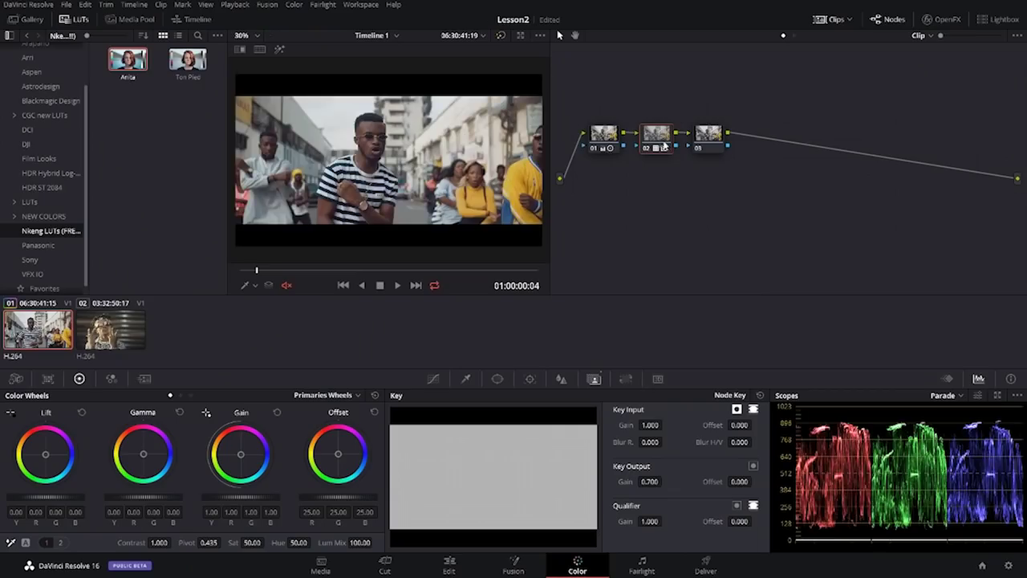
{"action": "left_click", "coordinate": [709, 135]}
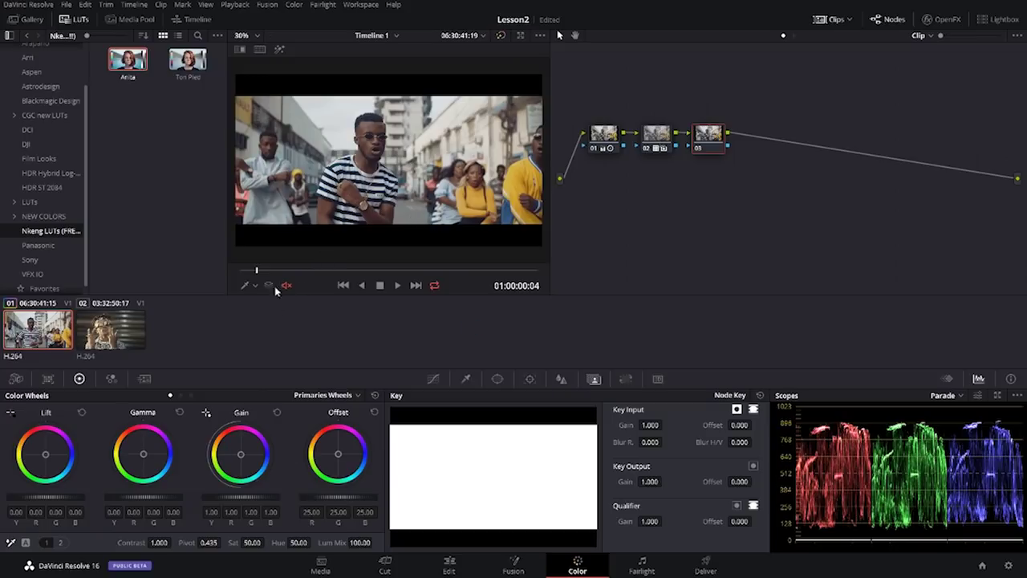
{"action": "scroll", "coordinate": [357, 236], "scroll_direction": "up", "scroll_amount": 1}
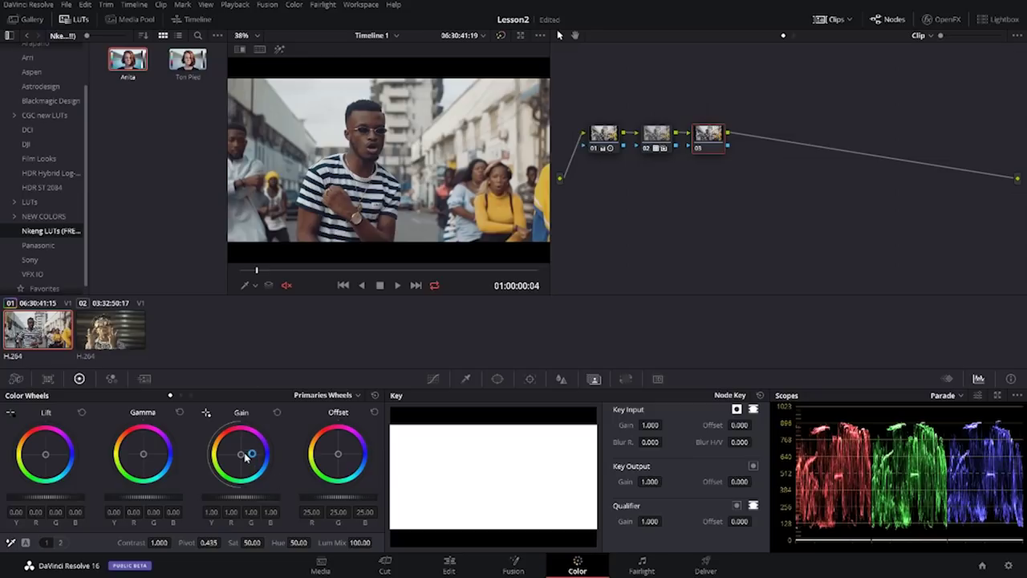
{"action": "scroll", "coordinate": [353, 252], "scroll_direction": "down", "scroll_amount": 1}
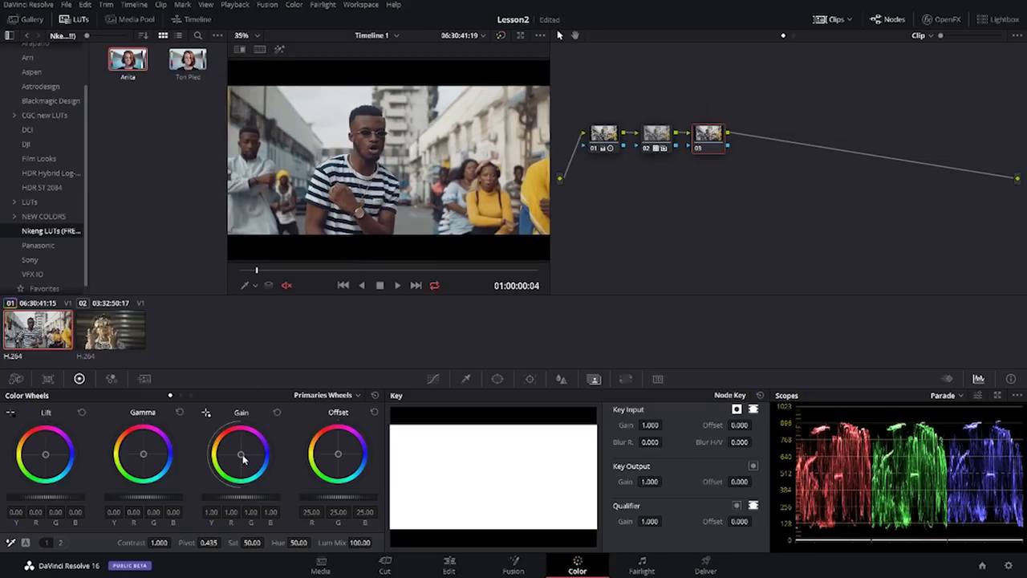
{"action": "left_click_drag", "start_coordinate": [241, 454], "coordinate": [223, 448]}
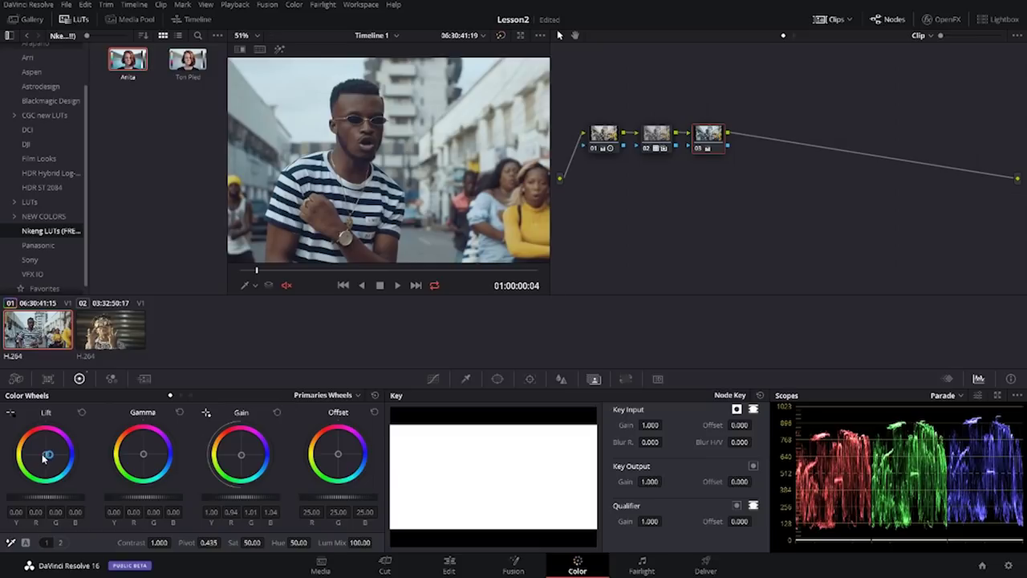
On node 03, shift the lift colour balance slightly warm, to about red 0.01 and blue -0.02
{"action": "left_click_drag", "start_coordinate": [46, 456], "coordinate": [45, 454]}
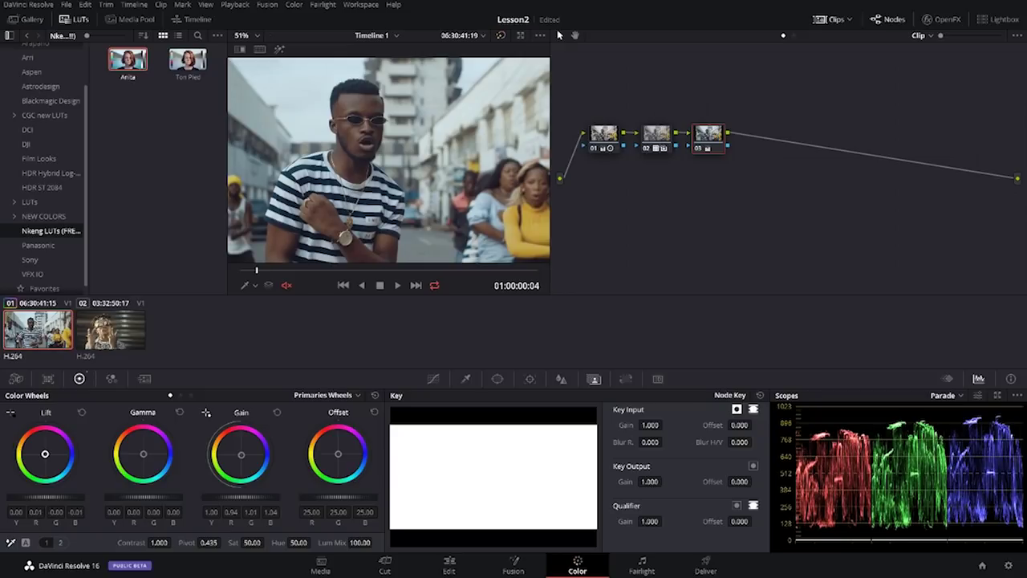
{"action": "left_click_drag", "start_coordinate": [44, 454], "coordinate": [44, 454]}
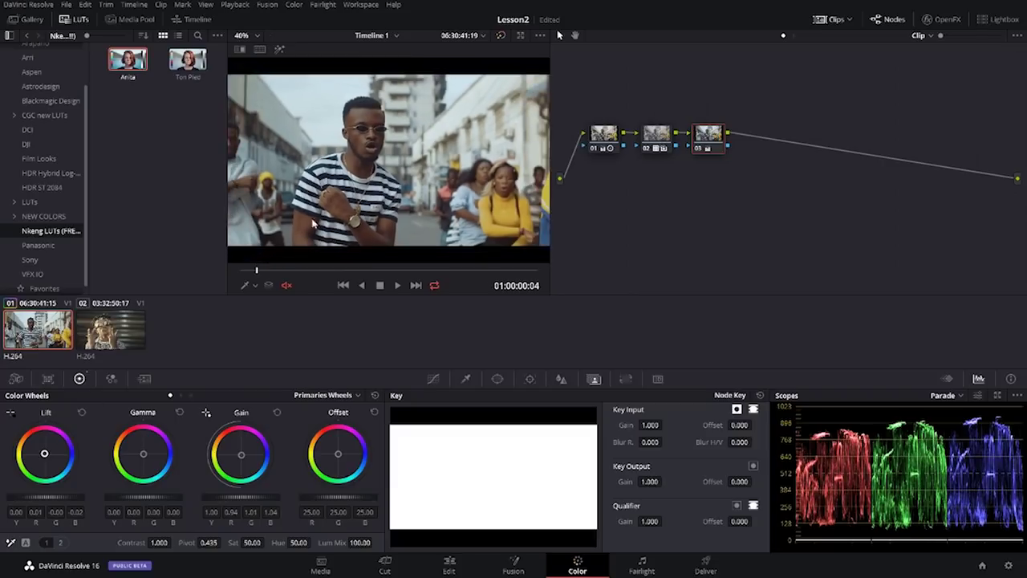
{"action": "scroll", "coordinate": [337, 225], "scroll_direction": "down", "scroll_amount": 2}
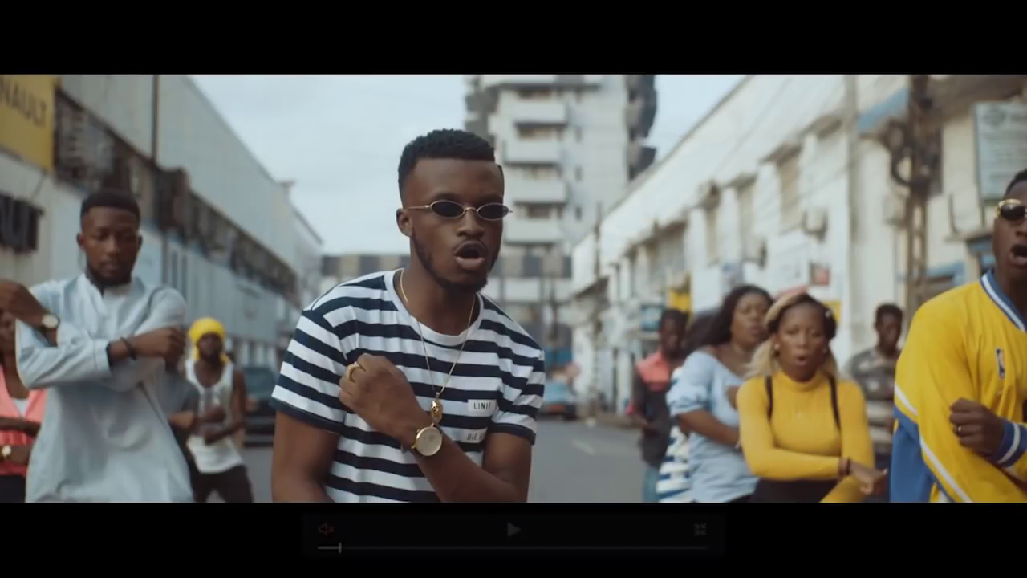
Review the graded first clip full screen by scrubbing through it and playing it back
{"action": "left_click_drag", "start_coordinate": [346, 549], "coordinate": [568, 548]}
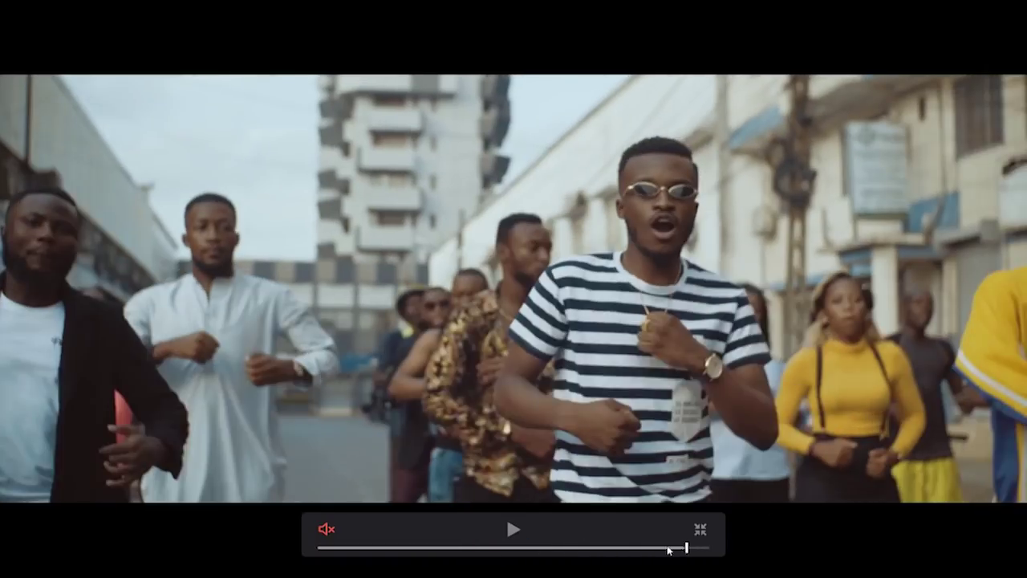
{"action": "left_click", "coordinate": [422, 548]}
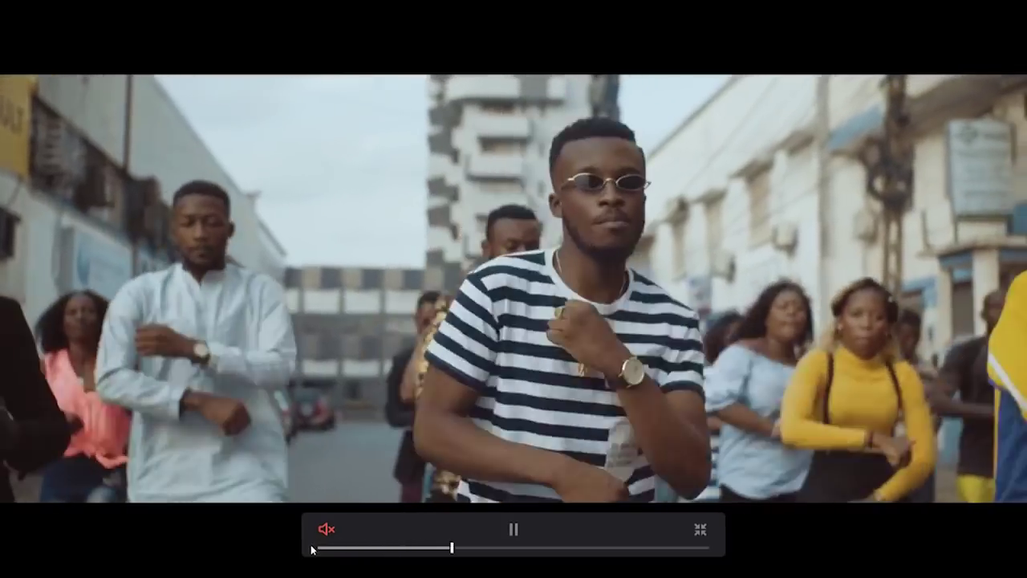
{"action": "key", "text": "space"}
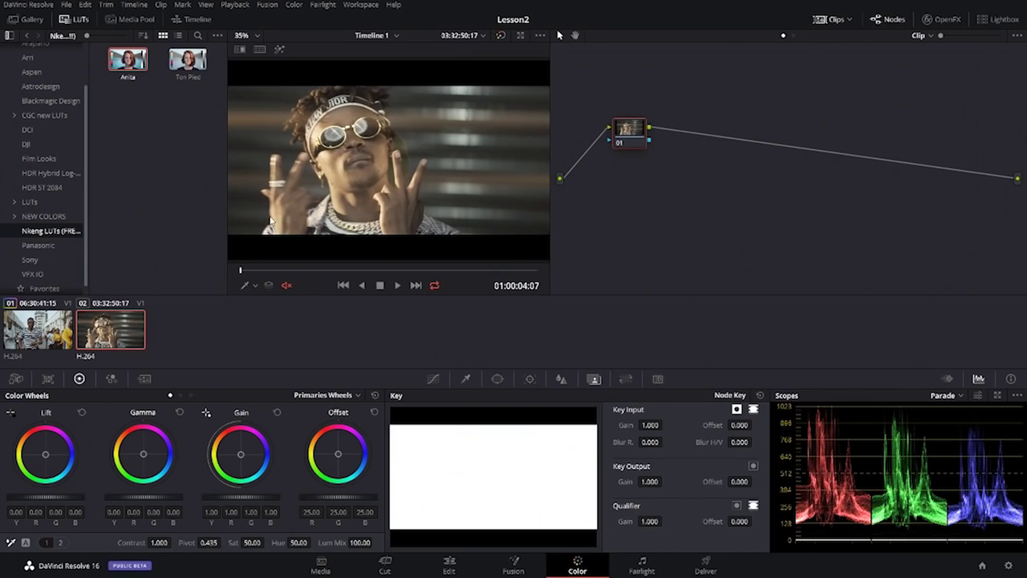
Find a representative frame in the second clip and add two serial nodes after node 01
{"action": "left_click", "coordinate": [276, 271]}
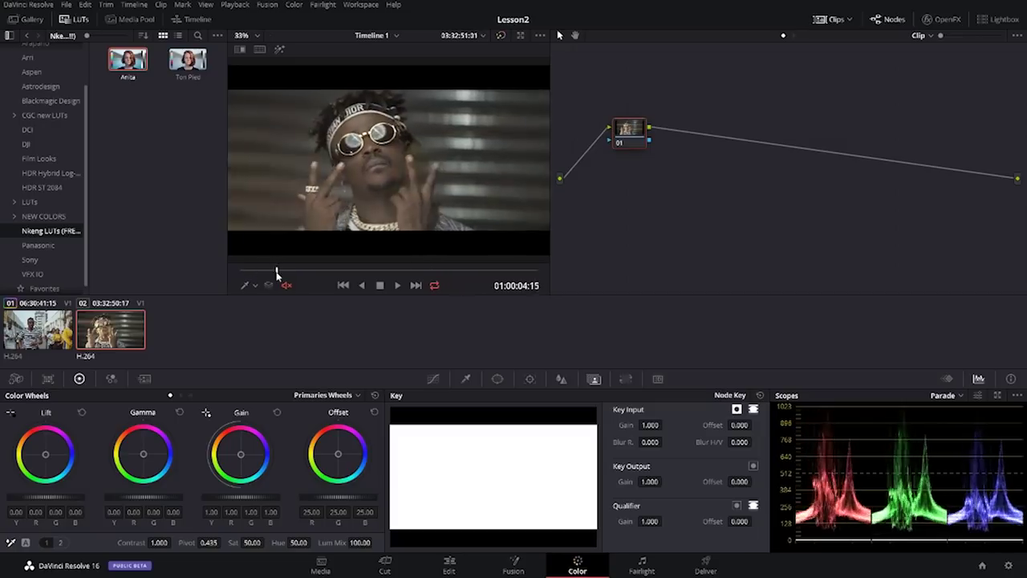
{"action": "left_click", "coordinate": [298, 271]}
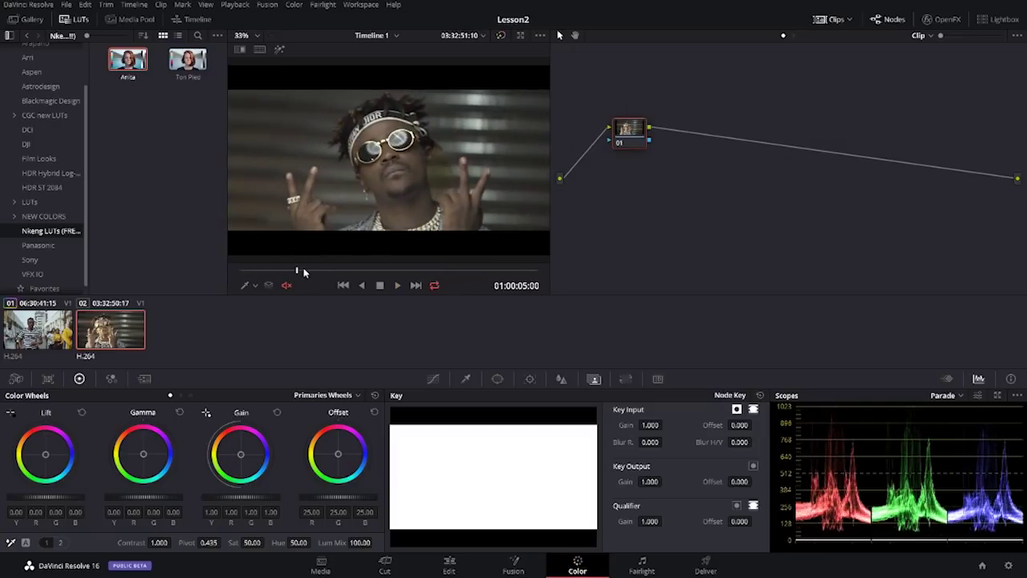
{"action": "left_click_drag", "start_coordinate": [303, 271], "coordinate": [270, 272]}
{"action": "key", "text": "alt+s"}
{"action": "key", "text": "alt+s"}
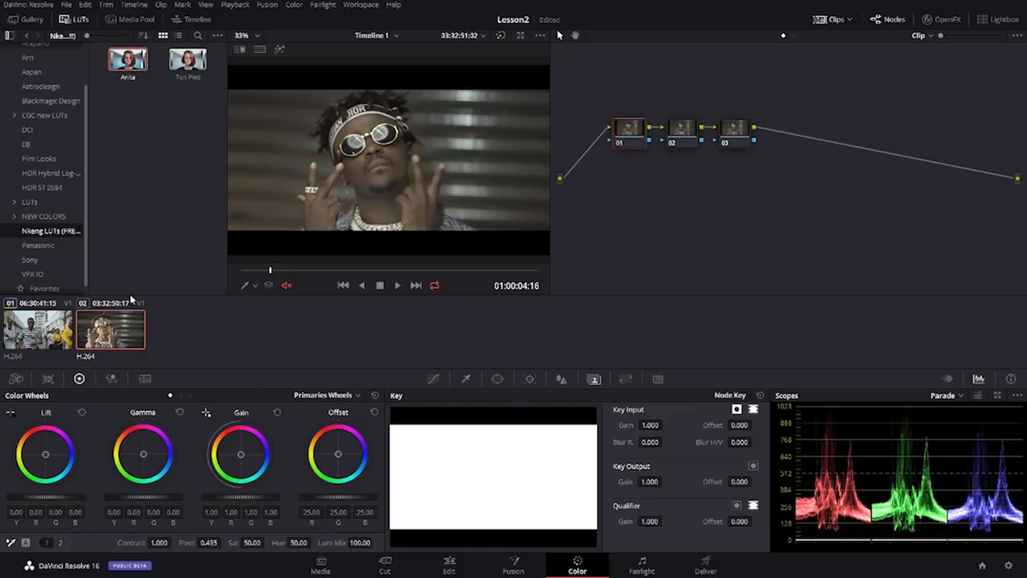
Correct node 01 of the second clip with lift -0.02, gamma 0.01, gain 1.13, contrast 1.092 and pivot 0.269
{"action": "left_click_drag", "start_coordinate": [61, 498], "coordinate": [50, 499]}
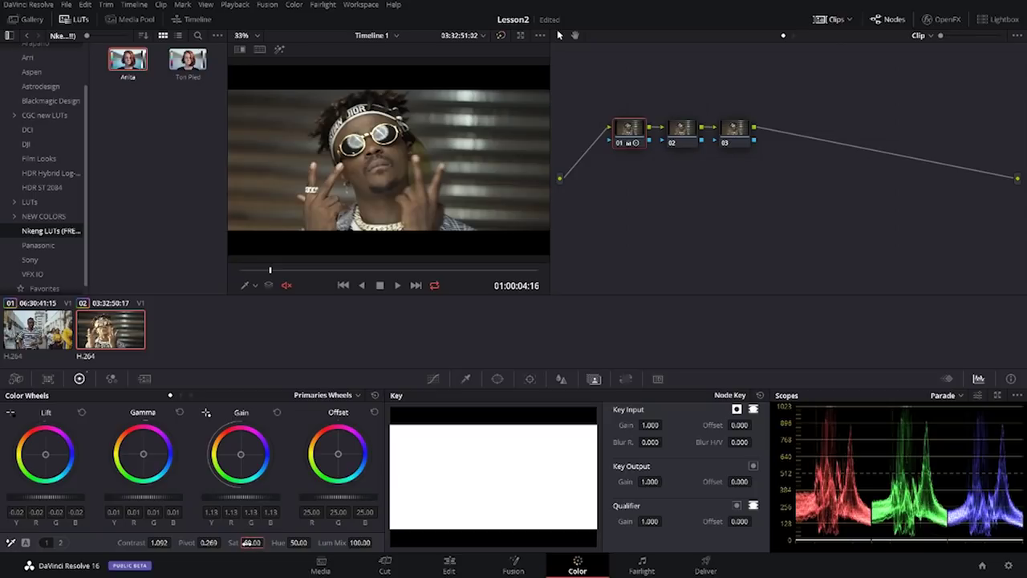
{"action": "left_click", "coordinate": [682, 128]}
{"action": "scroll", "coordinate": [363, 195], "scroll_direction": "up", "scroll_amount": 3}
{"action": "scroll", "coordinate": [363, 195], "scroll_direction": "down", "scroll_amount": 3}
{"action": "right_click", "coordinate": [695, 138]}
{"action": "left_click", "coordinate": [629, 128]}
{"action": "scroll", "coordinate": [389, 160], "scroll_direction": "down", "scroll_amount": 3}
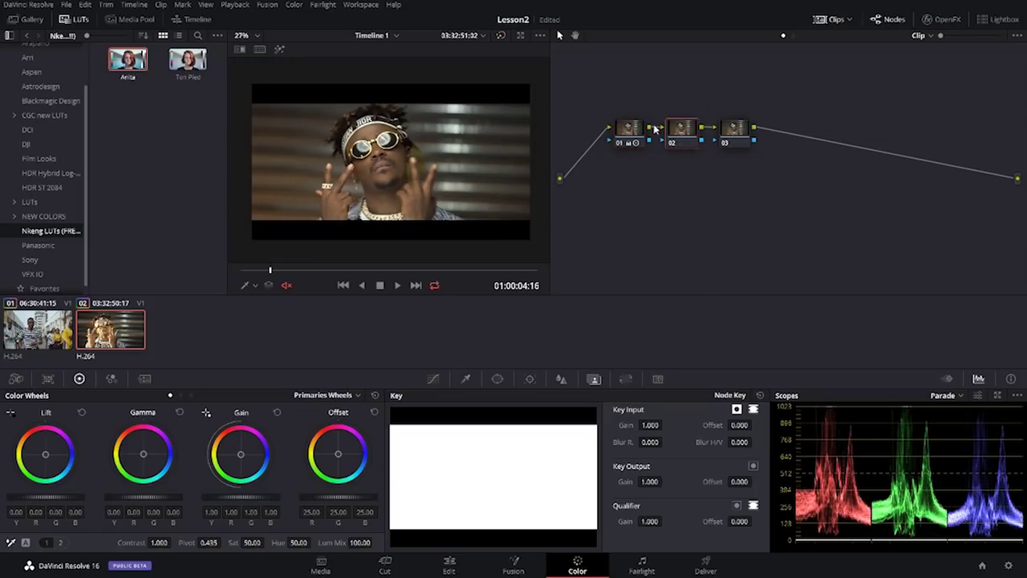
Apply the Anita LUT to node 02 of the second clip and check it on a further frame
{"action": "left_click", "coordinate": [691, 128]}
{"action": "double_click", "coordinate": [127, 64]}
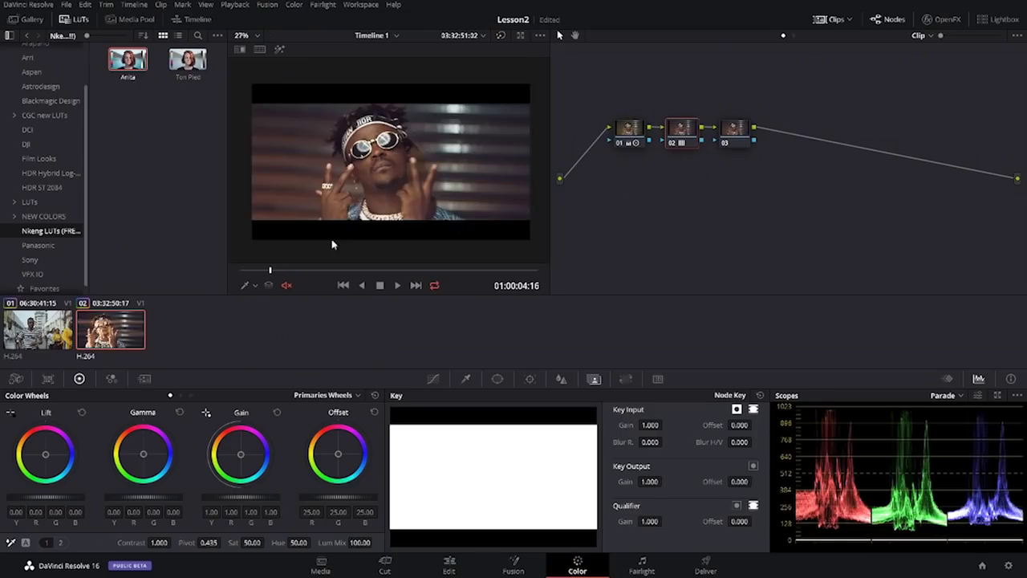
{"action": "left_click", "coordinate": [312, 273]}
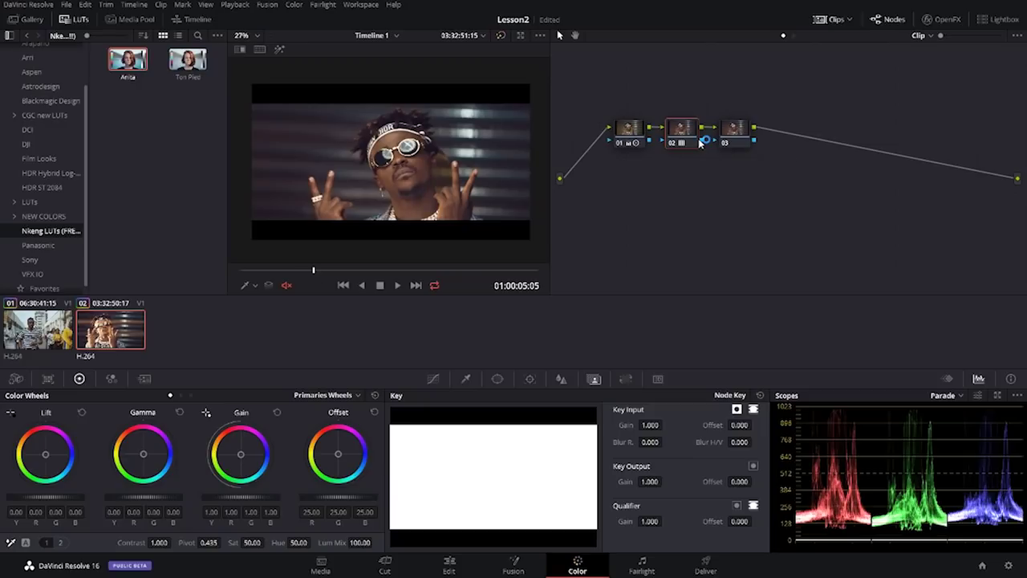
Try halving the Anita LUT's strength on node 02 with a key output gain of 0.50
{"action": "double_click", "coordinate": [649, 481]}
{"action": "key", "text": "BackSpace"}
{"action": "type", "text": ".50"}
{"action": "key", "text": "Return"}
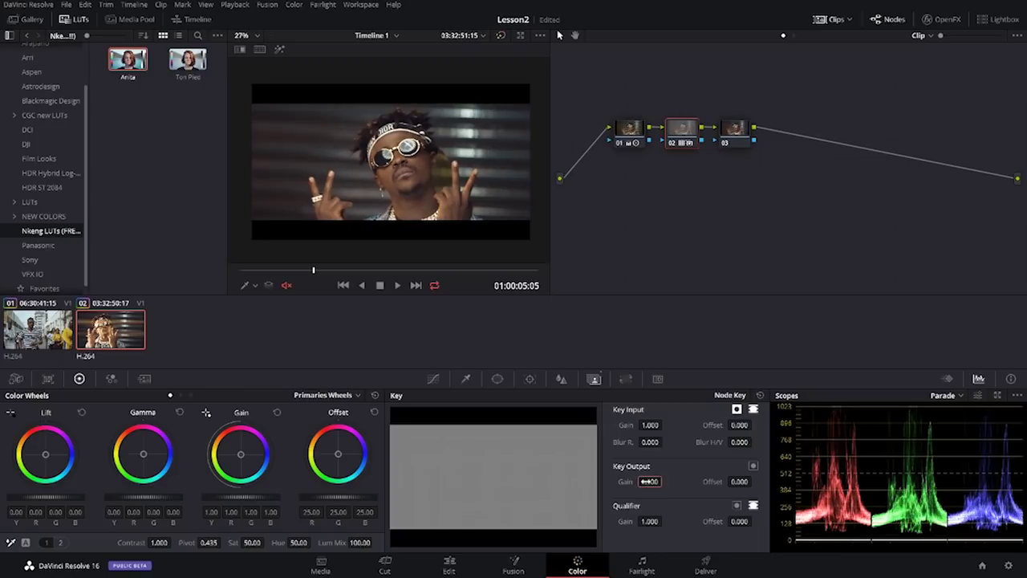
Set node 02's key output gain to 0.700 and check the look further along the second clip
{"action": "type", "text": ".7"}
{"action": "key", "text": "Return"}
{"action": "left_click_drag", "start_coordinate": [314, 270], "coordinate": [430, 272]}
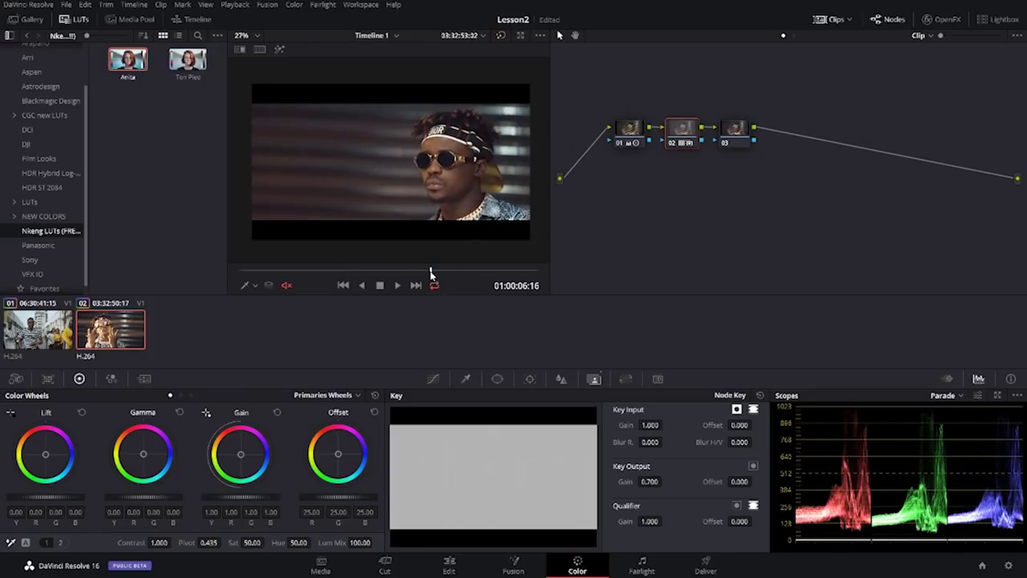
On node 03 of the second clip, shift the gain colour balance toward blue, to about red 0.97, green 1.00 and blue 1.05
{"action": "left_click", "coordinate": [729, 137]}
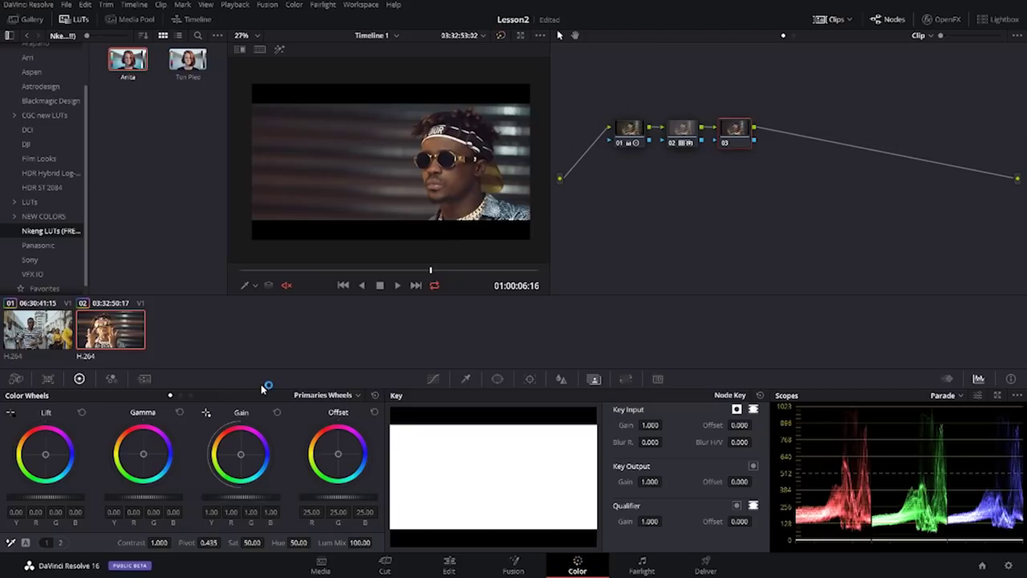
{"action": "left_click_drag", "start_coordinate": [334, 269], "coordinate": [386, 274]}
{"action": "scroll", "coordinate": [481, 202], "scroll_direction": "up", "scroll_amount": 3}
{"action": "scroll", "coordinate": [467, 229], "scroll_direction": "down", "scroll_amount": 2}
{"action": "left_click_drag", "start_coordinate": [242, 456], "coordinate": [247, 453]}
{"action": "scroll", "coordinate": [441, 218], "scroll_direction": "down", "scroll_amount": 1}
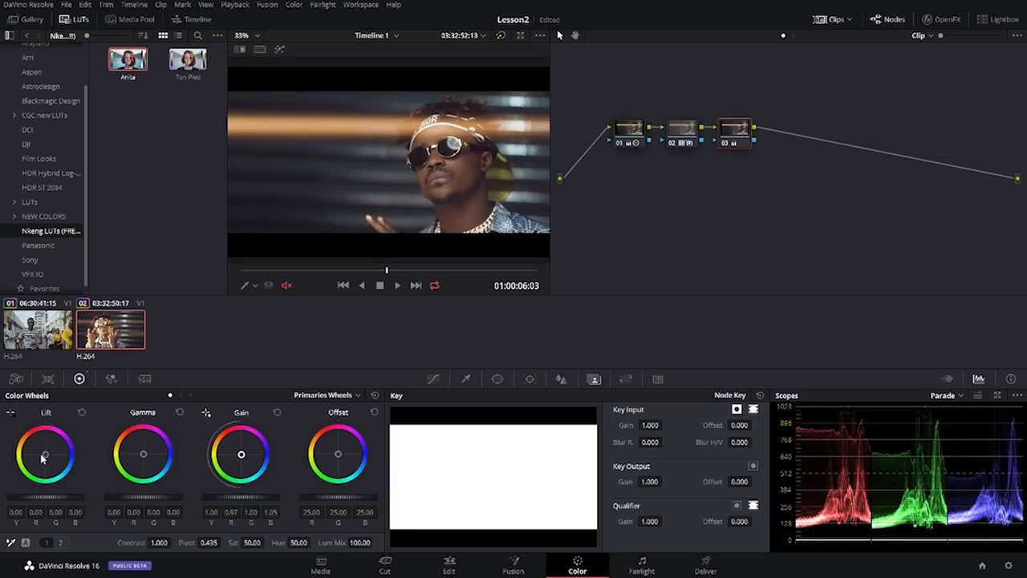
{"action": "scroll", "coordinate": [440, 226], "scroll_direction": "down", "scroll_amount": 2}
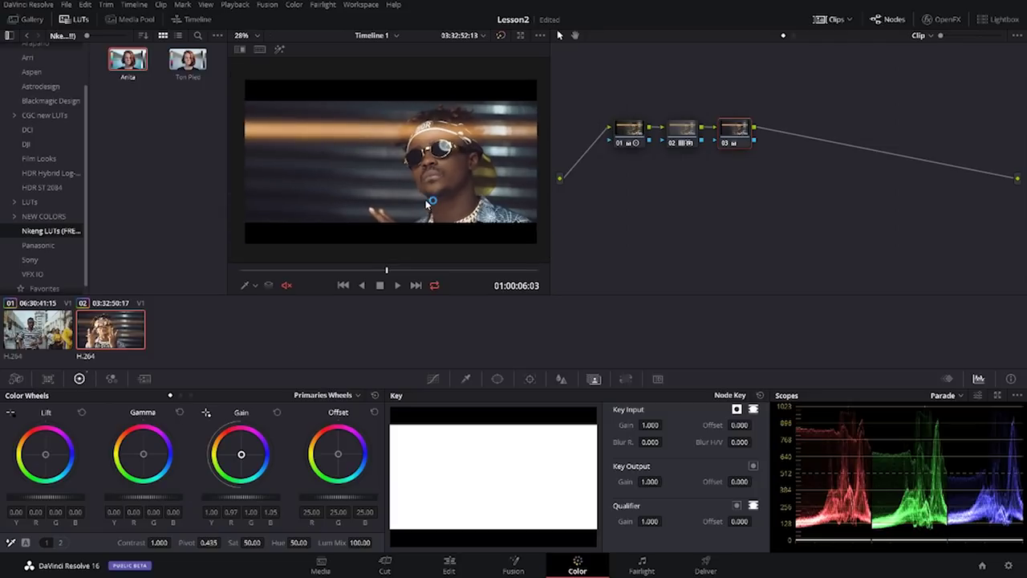
Compare the grades of the first and second clips by switching between them and scrubbing
{"action": "left_click", "coordinate": [45, 329]}
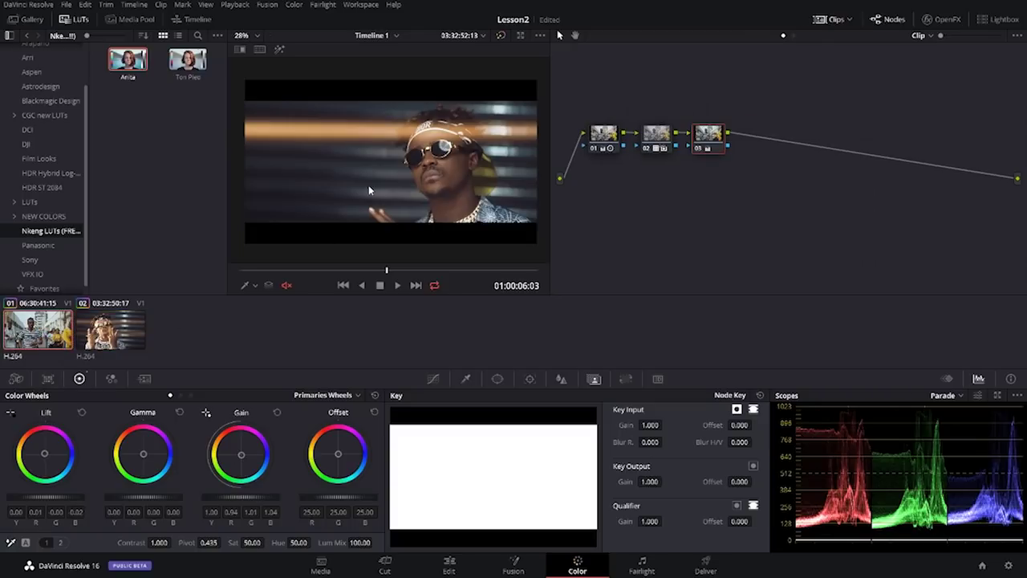
{"action": "scroll", "coordinate": [368, 188], "scroll_direction": "down", "scroll_amount": 1}
{"action": "left_click_drag", "start_coordinate": [283, 270], "coordinate": [430, 277]}
{"action": "scroll", "coordinate": [428, 148], "scroll_direction": "up", "scroll_amount": 1}
{"action": "left_click", "coordinate": [125, 329]}
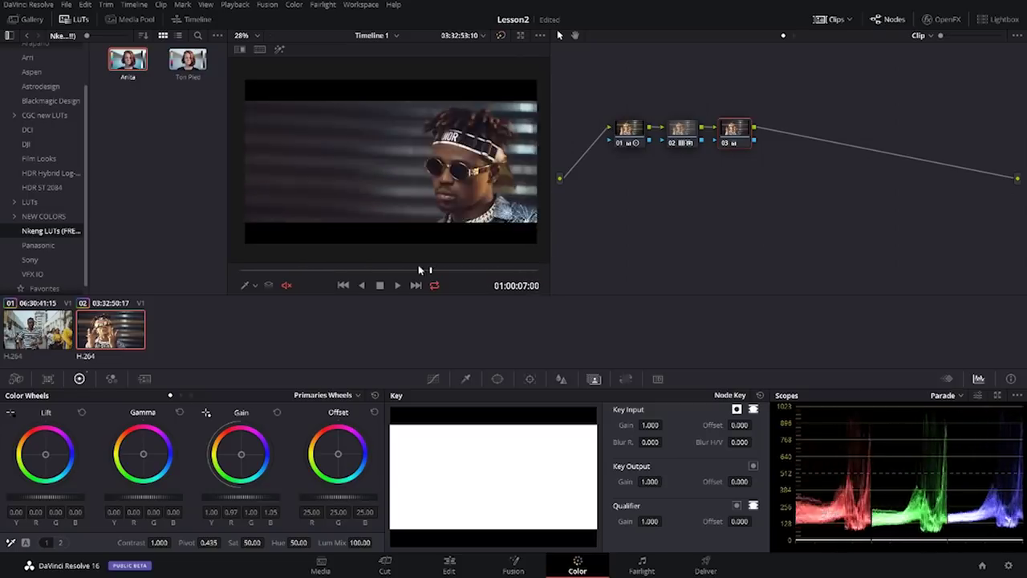
Return to the first clip and compare its image with node 01's correction disabled and enabled
{"action": "key", "text": "Up"}
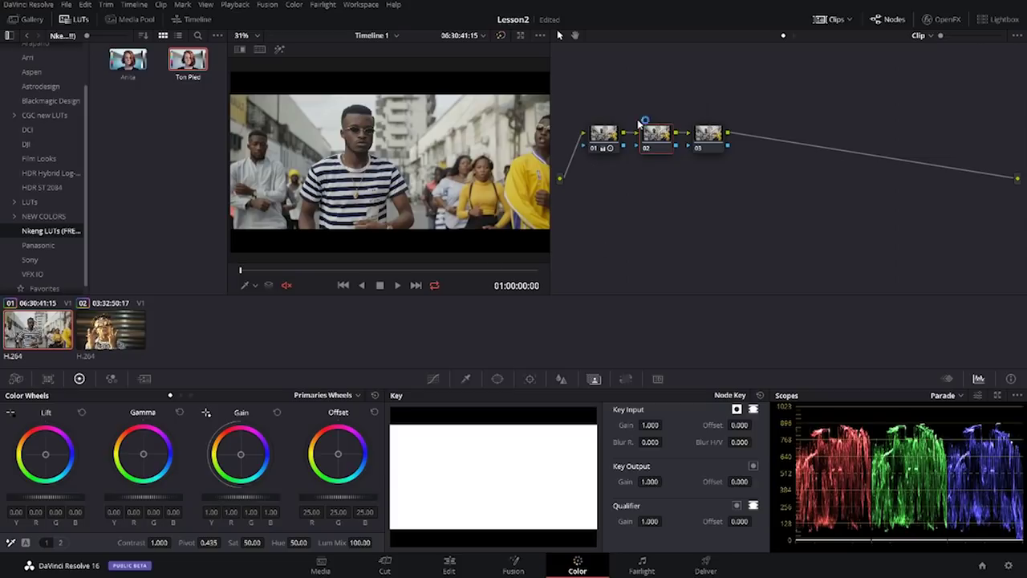
{"action": "left_click", "coordinate": [595, 149]}
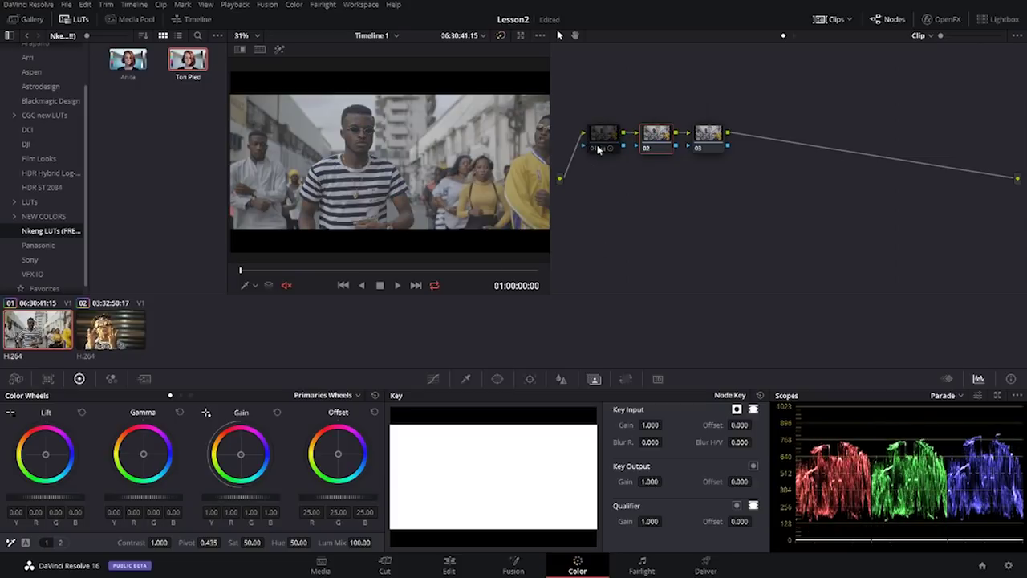
{"action": "left_click", "coordinate": [595, 150]}
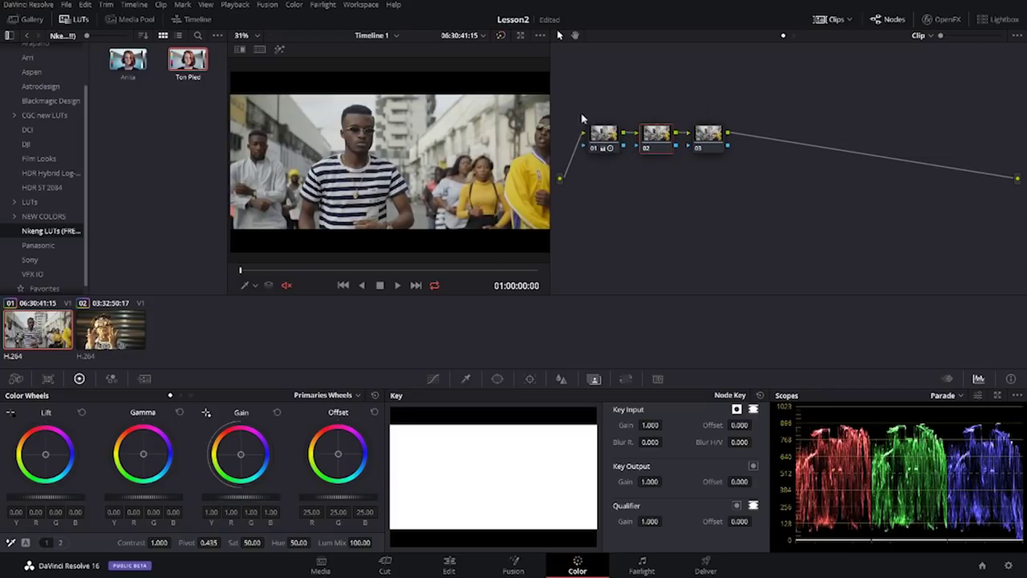
Apply the Ton Pied LUT to node 02 of the first clip and compare the image with that node off and on
{"action": "left_click_drag", "start_coordinate": [198, 65], "coordinate": [656, 135]}
{"action": "scroll", "coordinate": [339, 139], "scroll_direction": "up", "scroll_amount": 4}
{"action": "scroll", "coordinate": [340, 140], "scroll_direction": "down", "scroll_amount": 4}
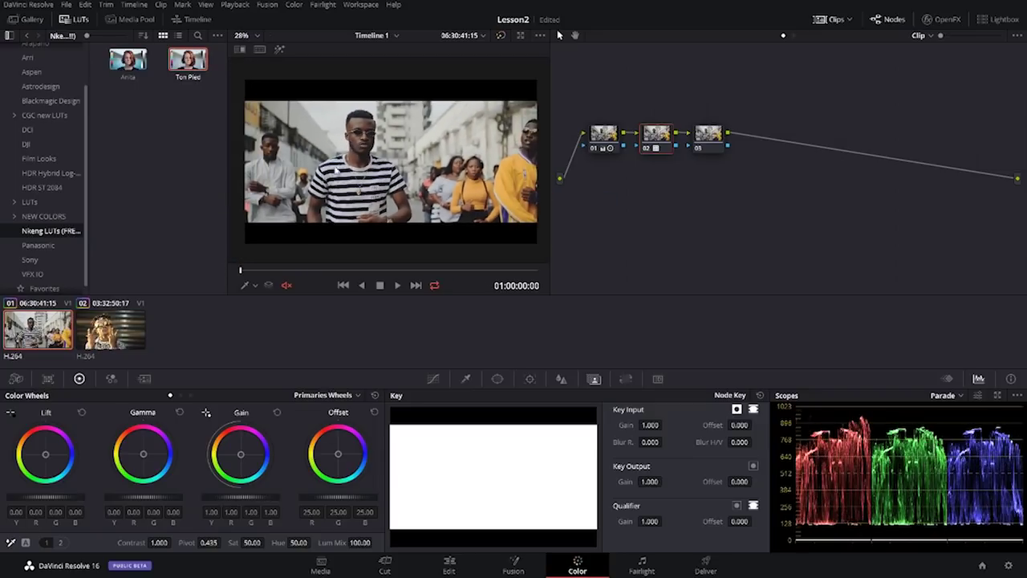
{"action": "left_click", "coordinate": [261, 272]}
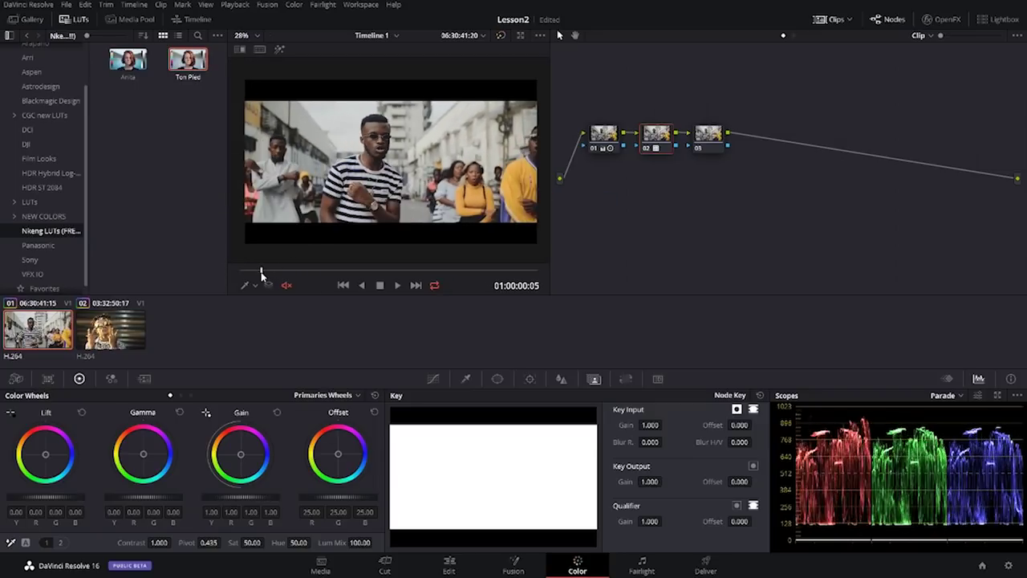
{"action": "left_click", "coordinate": [647, 150]}
{"action": "left_click", "coordinate": [647, 152]}
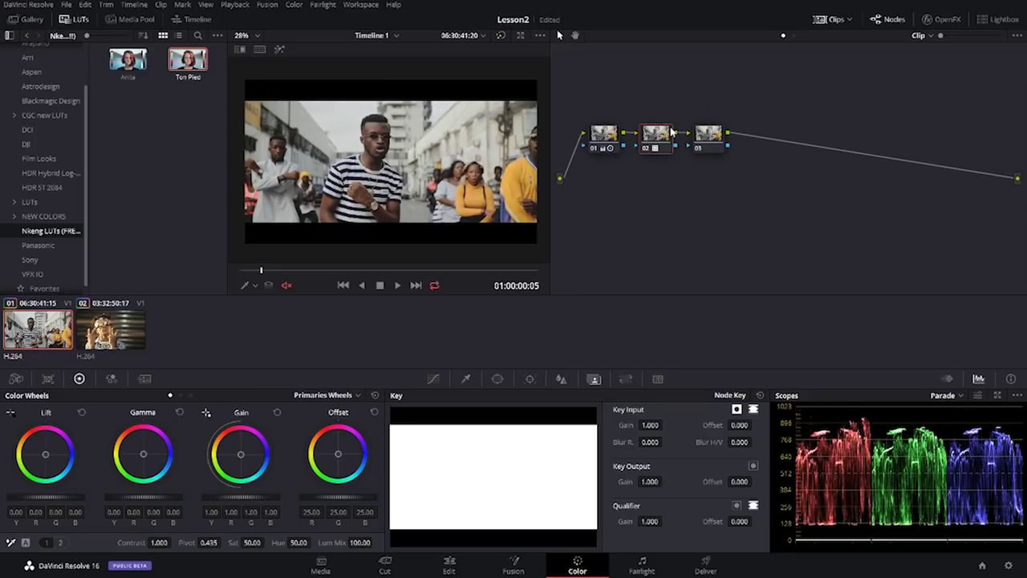
Reduce the Ton Pied LUT's strength on node 02 by setting its key output gain to 0.700
{"action": "double_click", "coordinate": [660, 481]}
{"action": "key", "text": "BackSpace"}
{"action": "type", "text": ".70"}
{"action": "key", "text": "Return"}
{"action": "scroll", "coordinate": [356, 157], "scroll_direction": "up", "scroll_amount": 2}
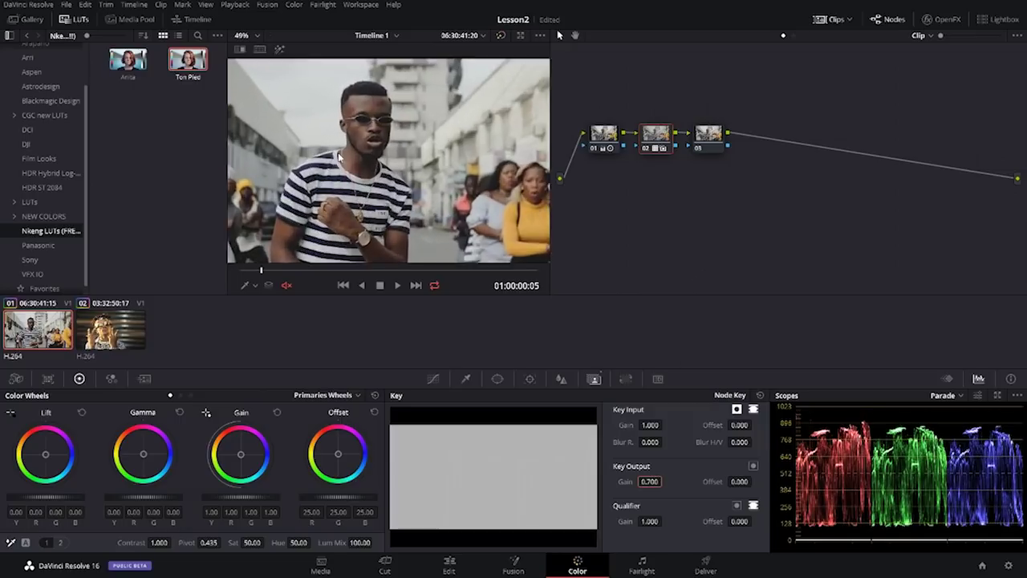
On node 03, warm the gain to about red 1.06, green 0.99, blue 0.98 and lower the lift's blue to about -0.02
{"action": "left_click", "coordinate": [707, 136]}
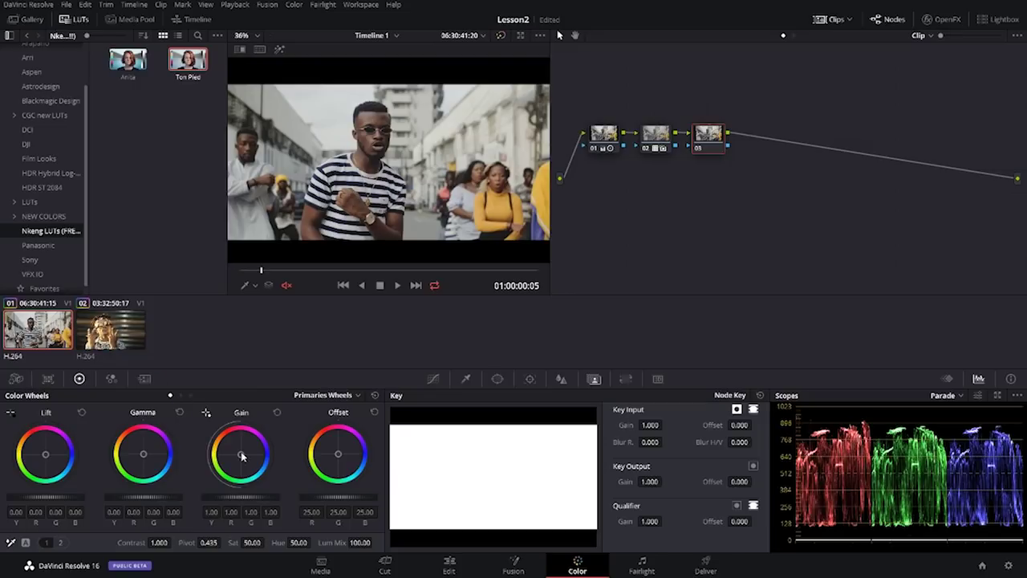
{"action": "left_click_drag", "start_coordinate": [242, 455], "coordinate": [240, 453]}
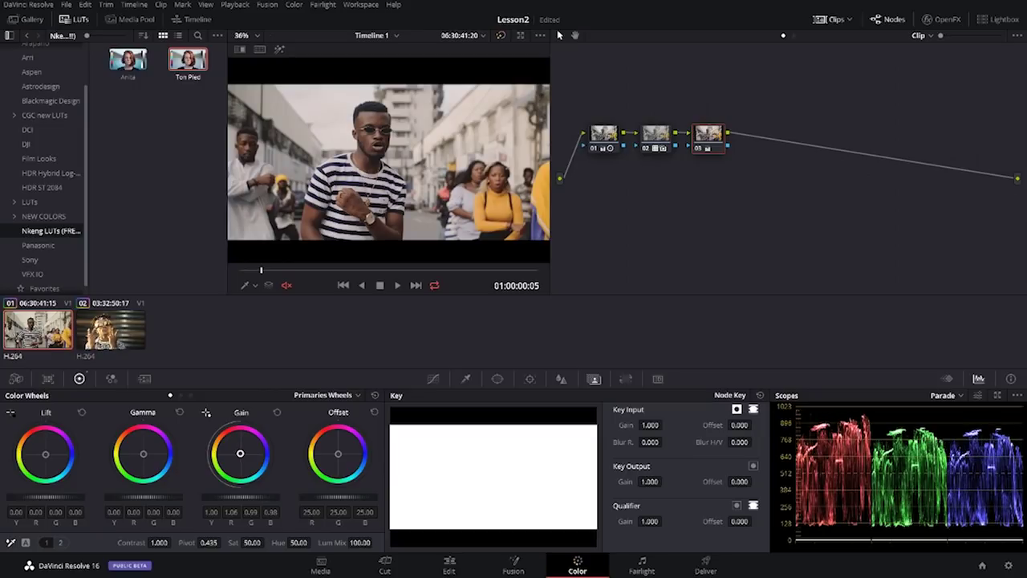
{"action": "left_click_drag", "start_coordinate": [46, 454], "coordinate": [44, 454]}
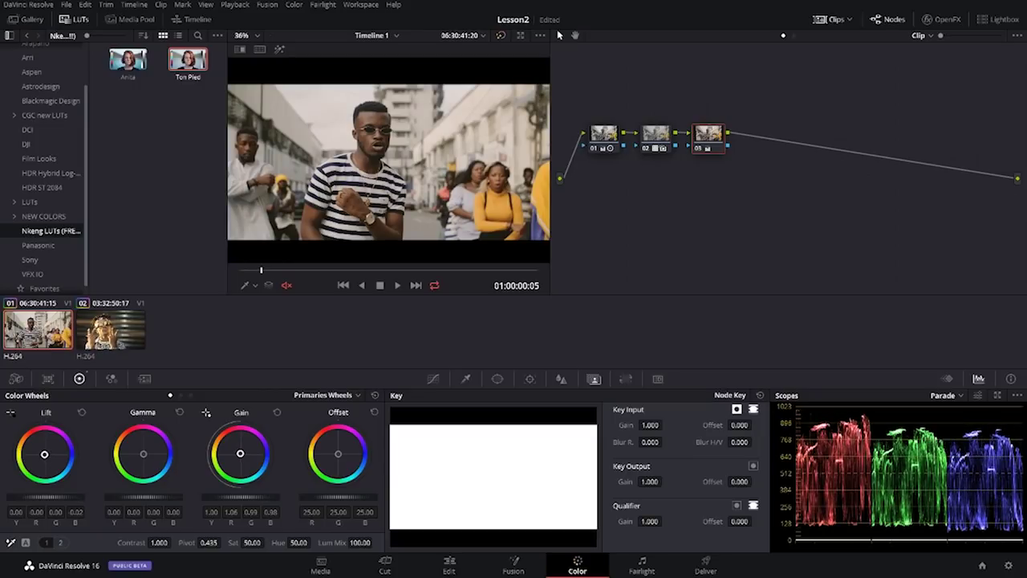
Compare the first clip full screen with and without the whole grade, and check the effect of node 03
{"action": "key", "text": "ctrl+f"}
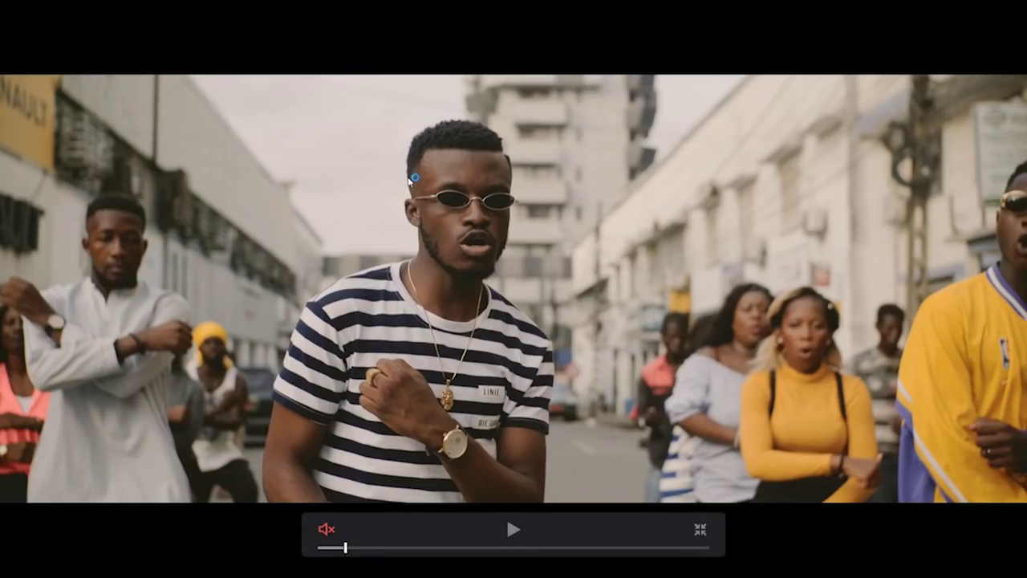
{"action": "key", "text": "shift+d"}
{"action": "key", "text": "shift+d"}
{"action": "key", "text": "shift+d"}
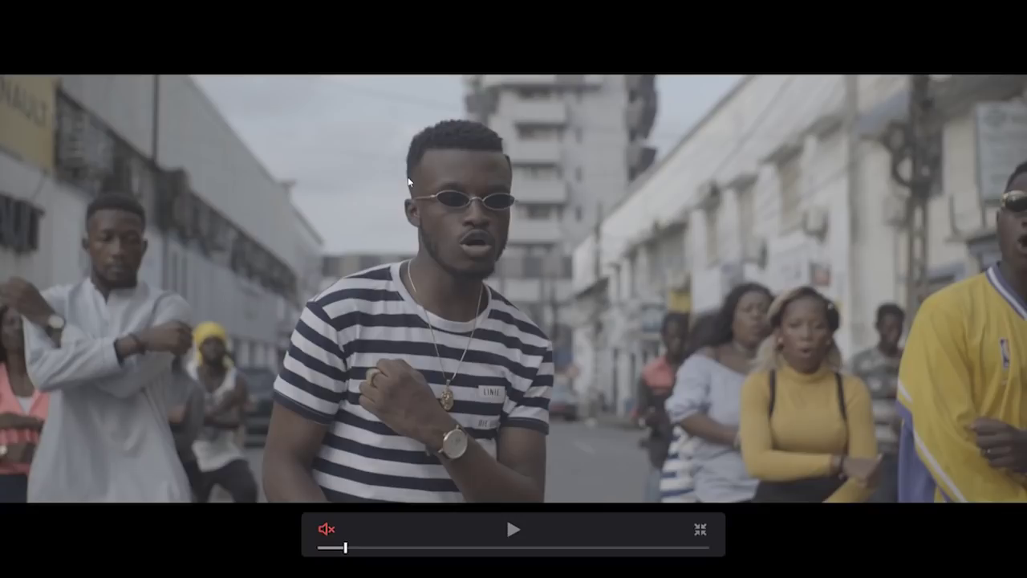
{"action": "key", "text": "shift+d"}
{"action": "key", "text": "Escape"}
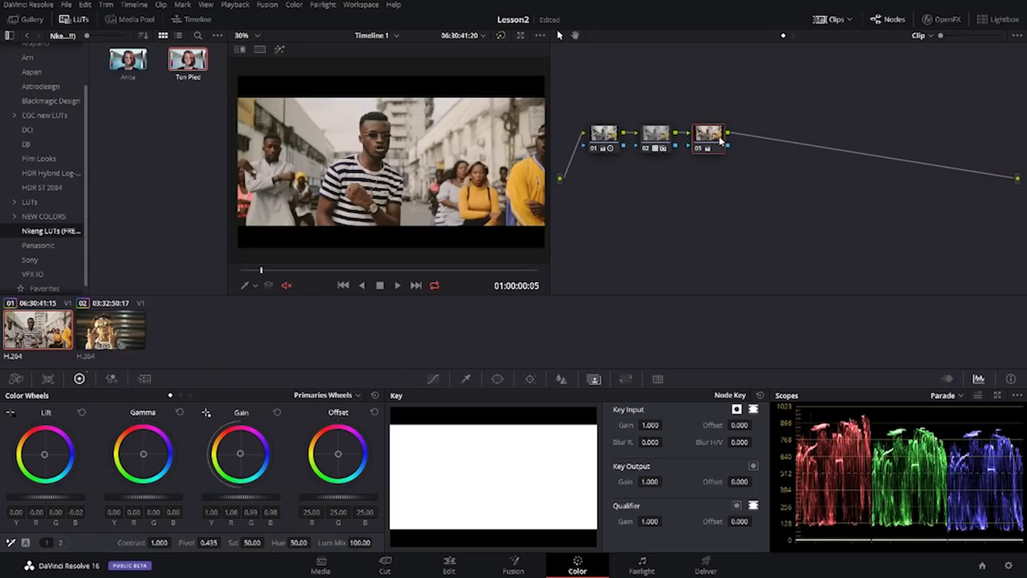
{"action": "key", "text": "ctrl+f"}
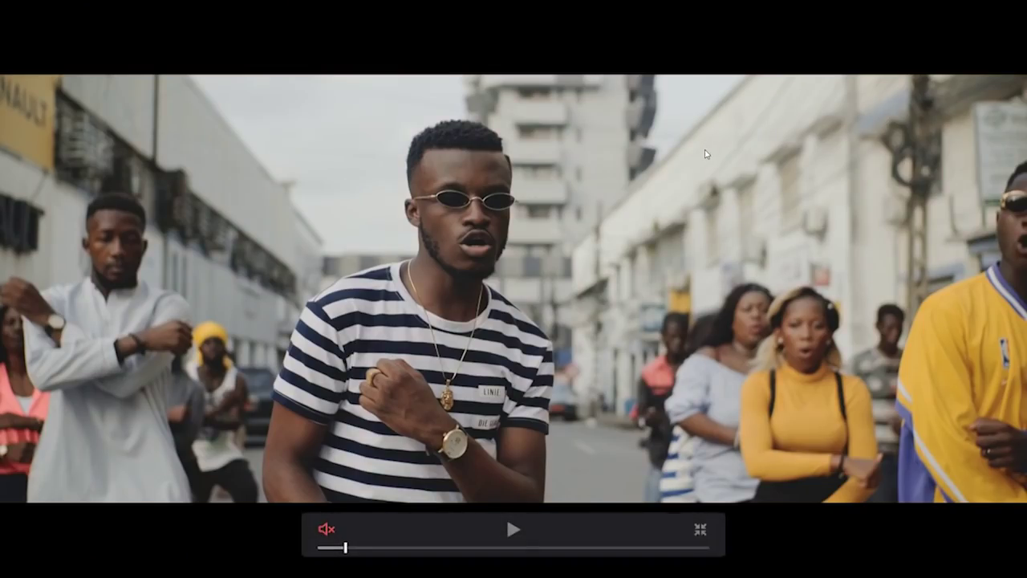
{"action": "key", "text": "Escape"}
Apply the Ton Pied LUT to node 02 of the second clip and set that node's key output gain to 0.500
{"action": "left_click", "coordinate": [123, 327]}
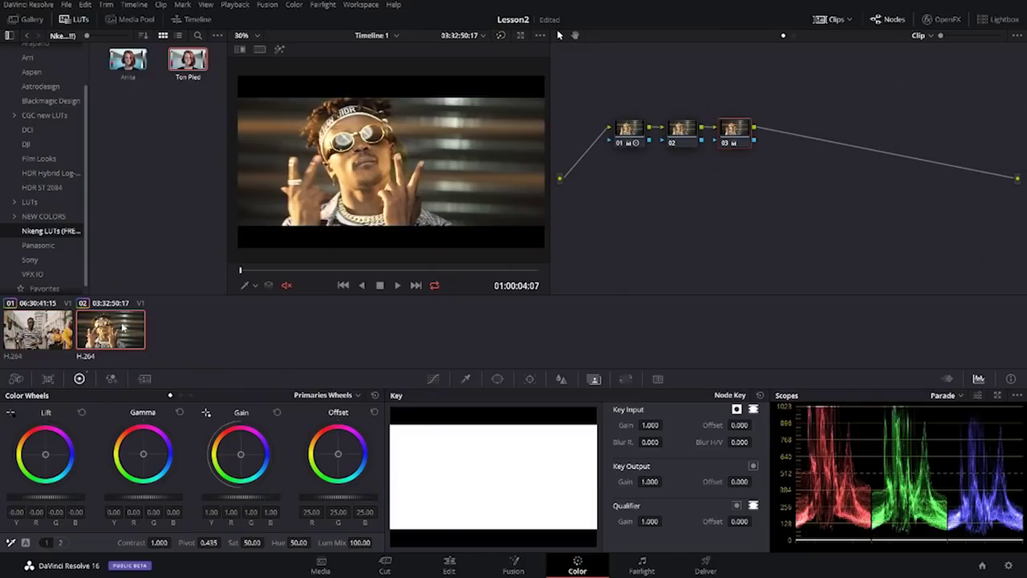
{"action": "left_click", "coordinate": [668, 143]}
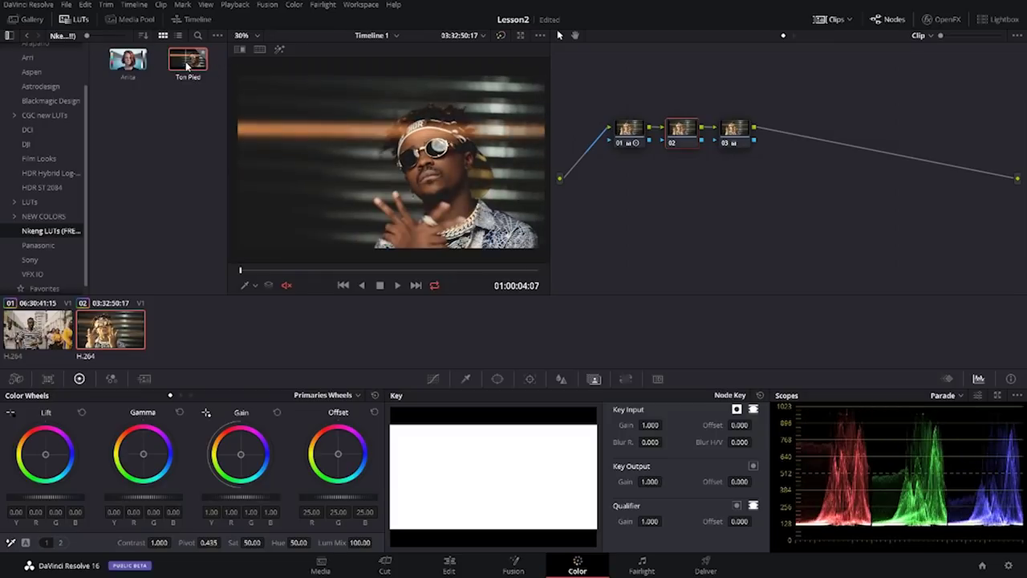
{"action": "left_click_drag", "start_coordinate": [187, 66], "coordinate": [321, 190]}
{"action": "left_click_drag", "start_coordinate": [268, 272], "coordinate": [287, 272]}
{"action": "double_click", "coordinate": [649, 482]}
{"action": "type", "text": "0.5"}
{"action": "key", "text": "Return"}
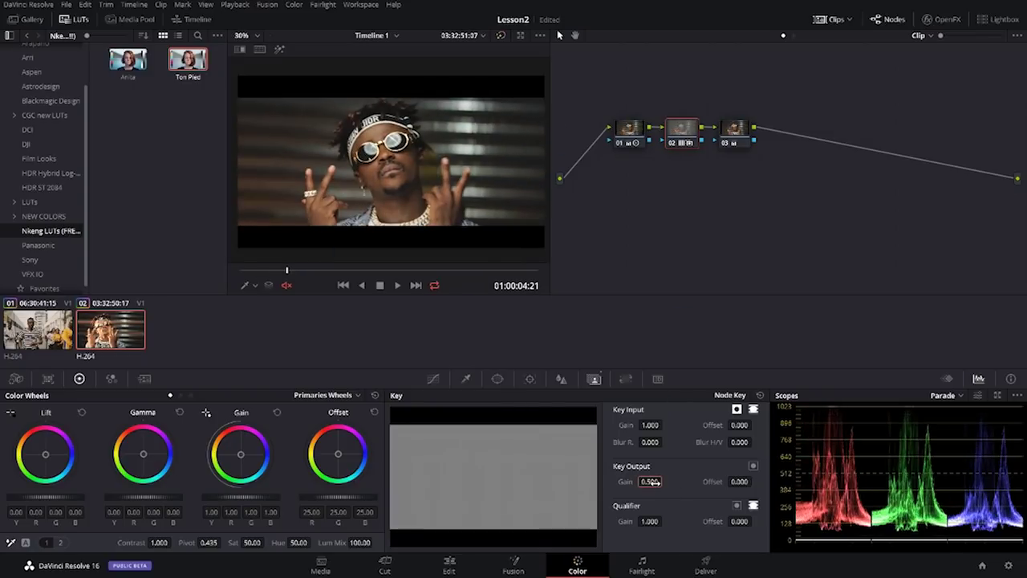
{"action": "scroll", "coordinate": [407, 222], "scroll_direction": "up", "scroll_amount": 1}
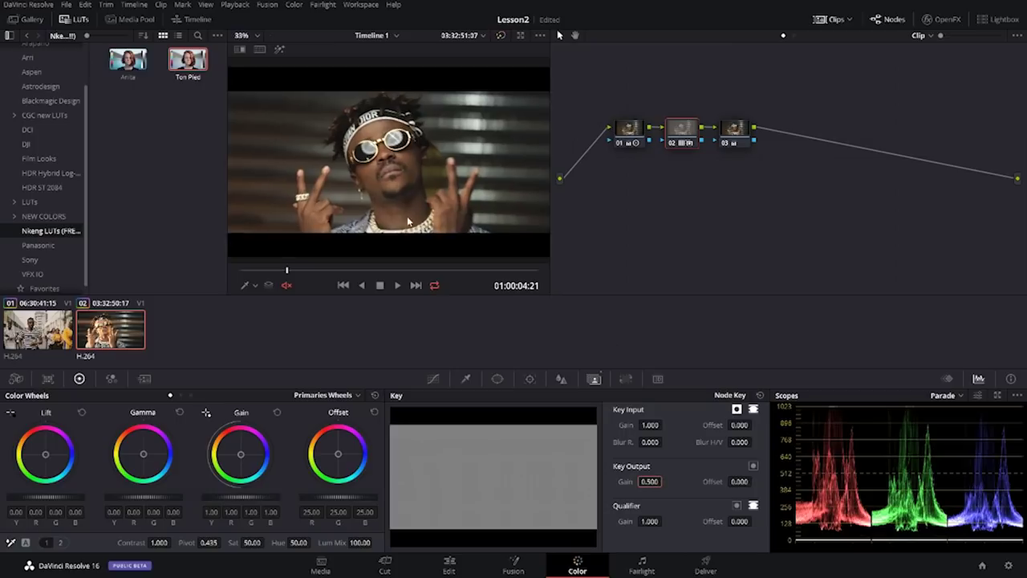
Reset node 03 of the second clip, lower its lift's blue to about -0.01, and play the graded clip
{"action": "left_click", "coordinate": [733, 137]}
{"action": "right_click", "coordinate": [740, 142]}
{"action": "left_click", "coordinate": [766, 147]}
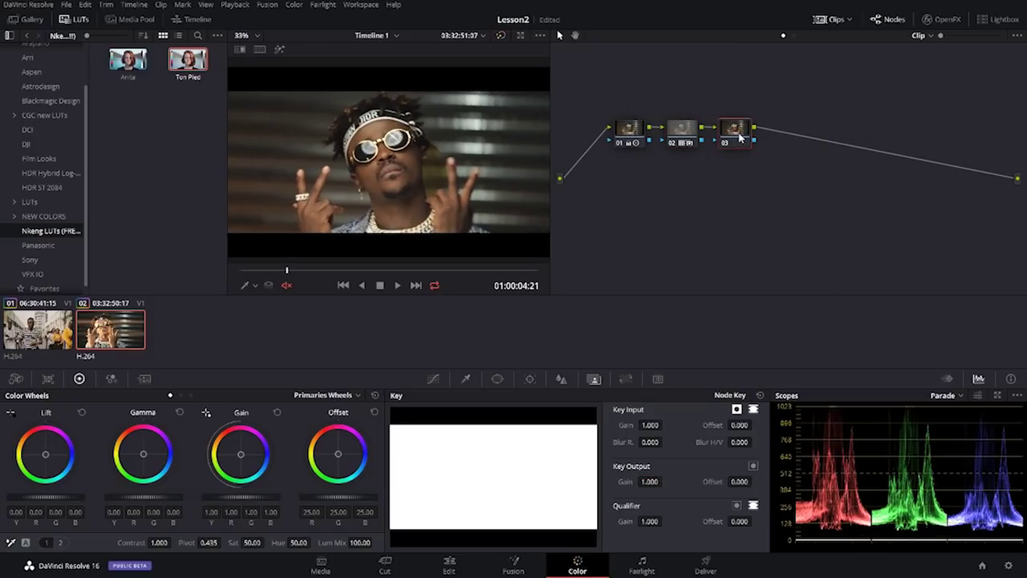
{"action": "left_click_drag", "start_coordinate": [240, 454], "coordinate": [240, 454]}
{"action": "double_click", "coordinate": [241, 456]}
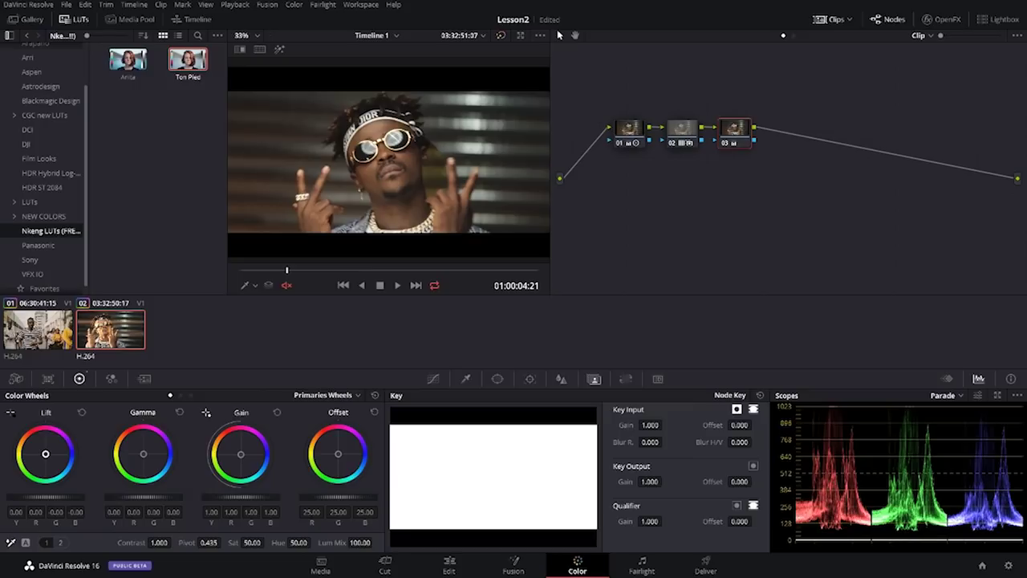
{"action": "left_click_drag", "start_coordinate": [45, 454], "coordinate": [44, 454]}
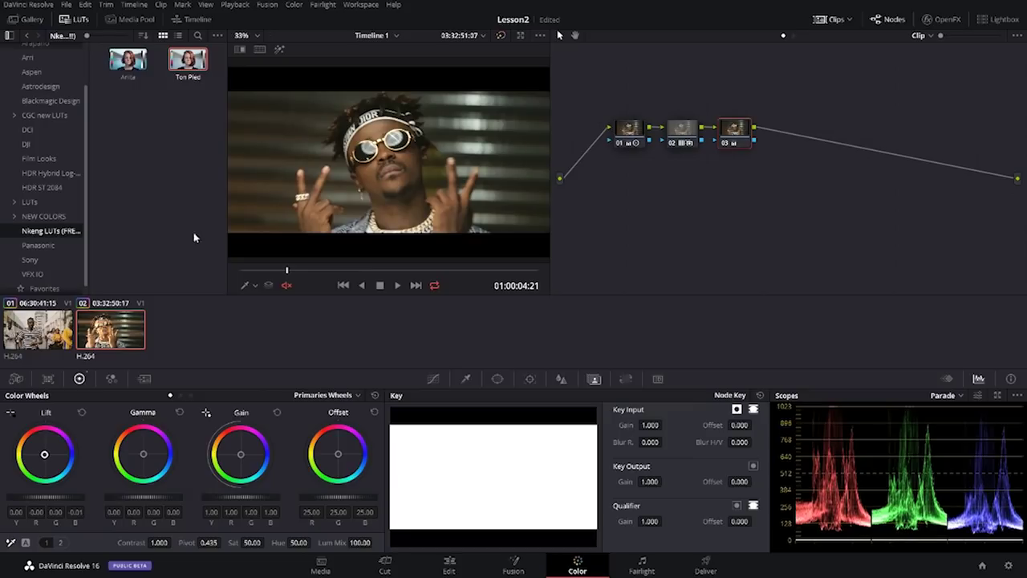
{"action": "key", "text": "space"}
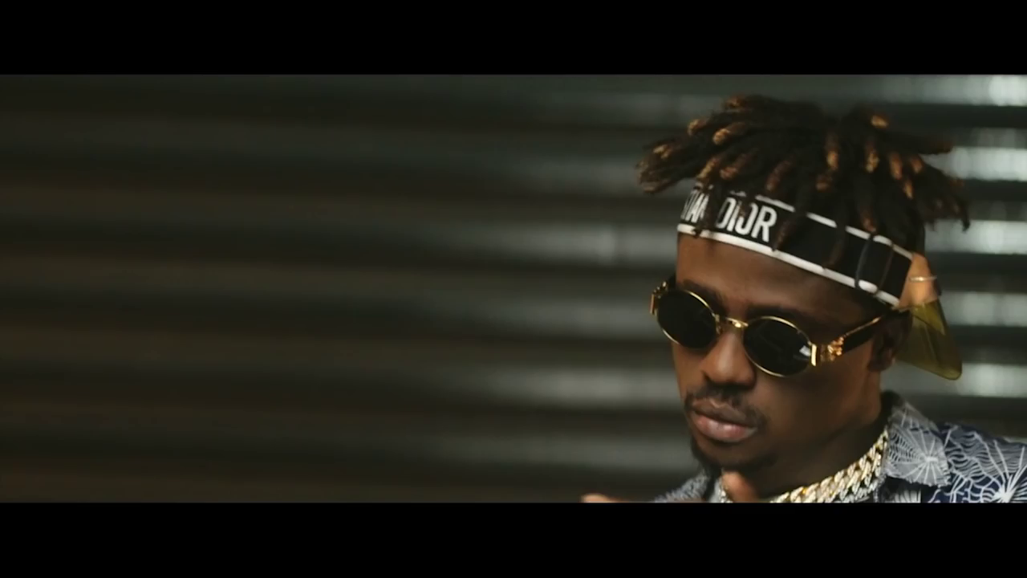
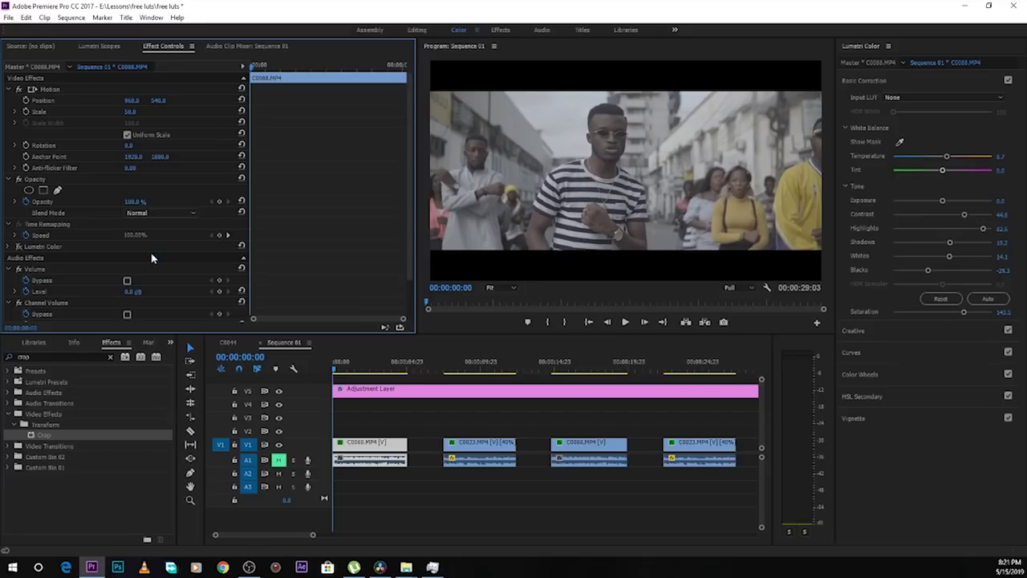
In Premiere Pro, delete the first clip's Lumetri Color effect and regrade it with exposure 0.3, contrast about 26, highlights about 38 and blacks about -51
{"action": "left_click", "coordinate": [49, 247]}
{"action": "key", "text": "Delete"}
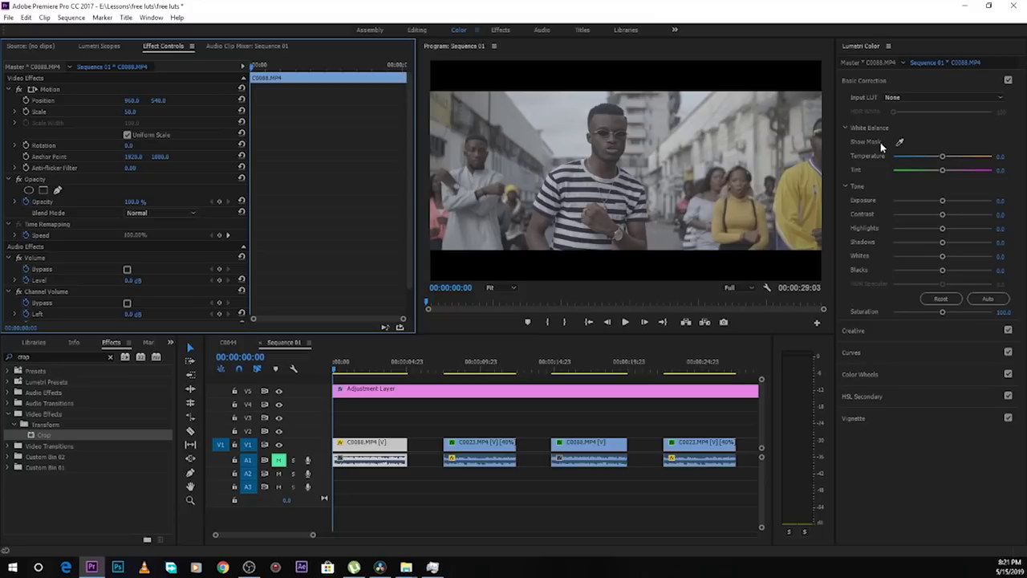
{"action": "mouse_move", "coordinate": [942, 215]}
{"action": "left_mouse_down"}
{"action": "mouse_move", "coordinate": [954, 215]}
{"action": "mouse_move", "coordinate": [933, 231]}
{"action": "mouse_move", "coordinate": [960, 229]}
{"action": "mouse_move", "coordinate": [945, 201]}
{"action": "left_mouse_up"}
{"action": "left_click_drag", "start_coordinate": [942, 269], "coordinate": [926, 270]}
{"action": "left_click", "coordinate": [95, 46]}
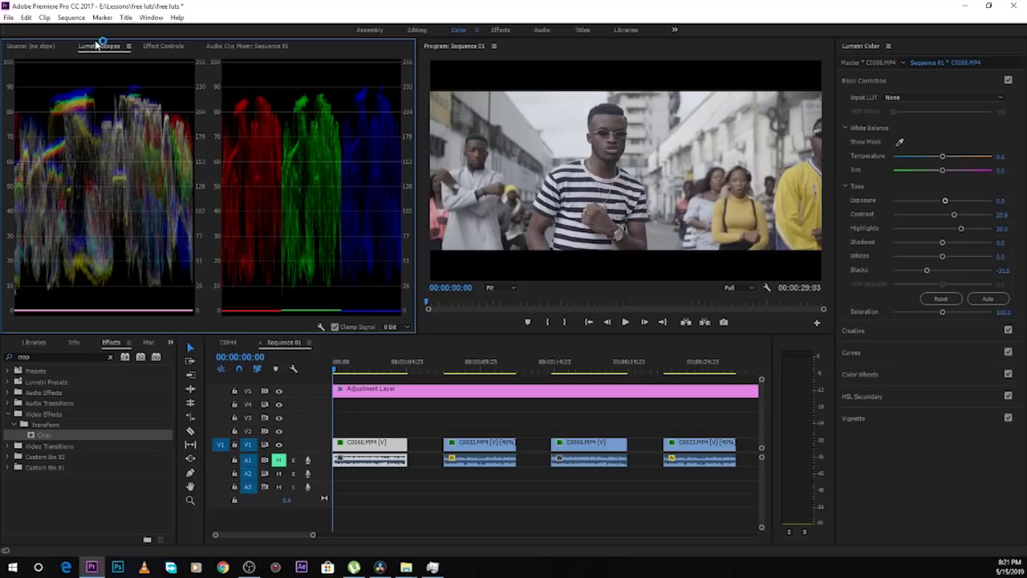
{"action": "left_click_drag", "start_coordinate": [927, 271], "coordinate": [918, 275]}
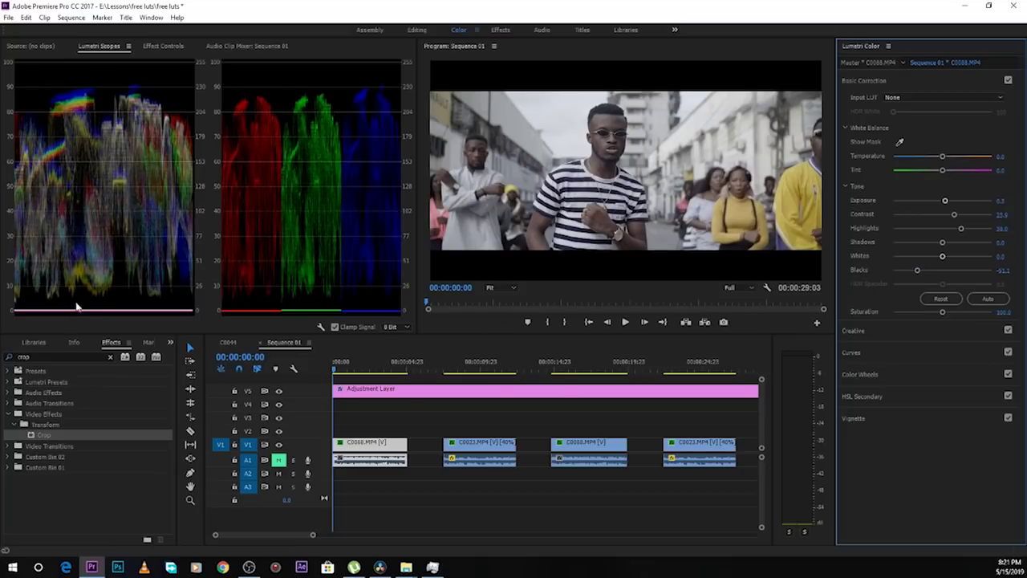
Refine the first clip's basic correction with saturation about 176, shadows about -11, whites about -10, temperature about 6.5 and tint about -3.3
{"action": "left_click_drag", "start_coordinate": [942, 313], "coordinate": [979, 314]}
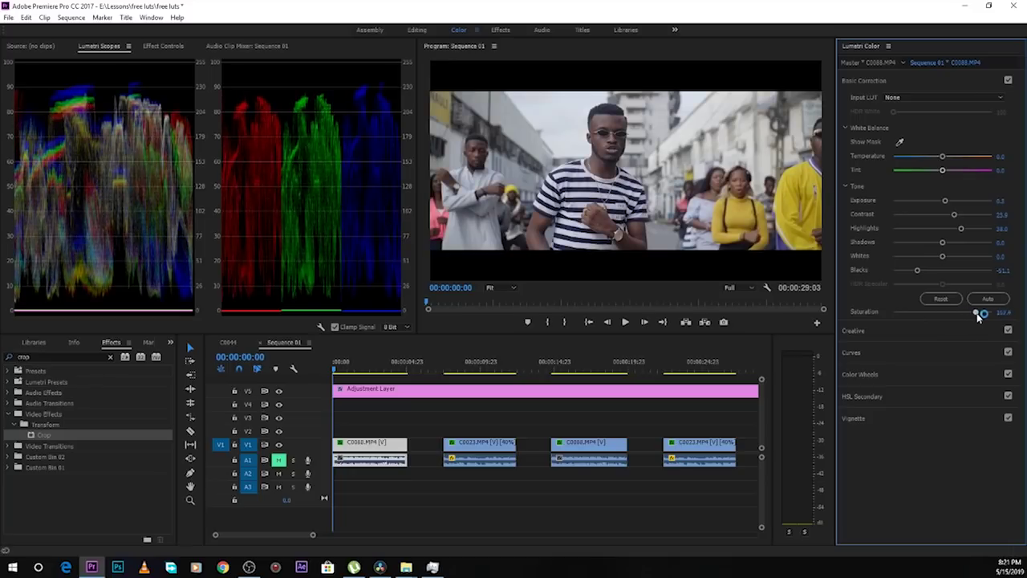
{"action": "left_click_drag", "start_coordinate": [954, 214], "coordinate": [937, 259]}
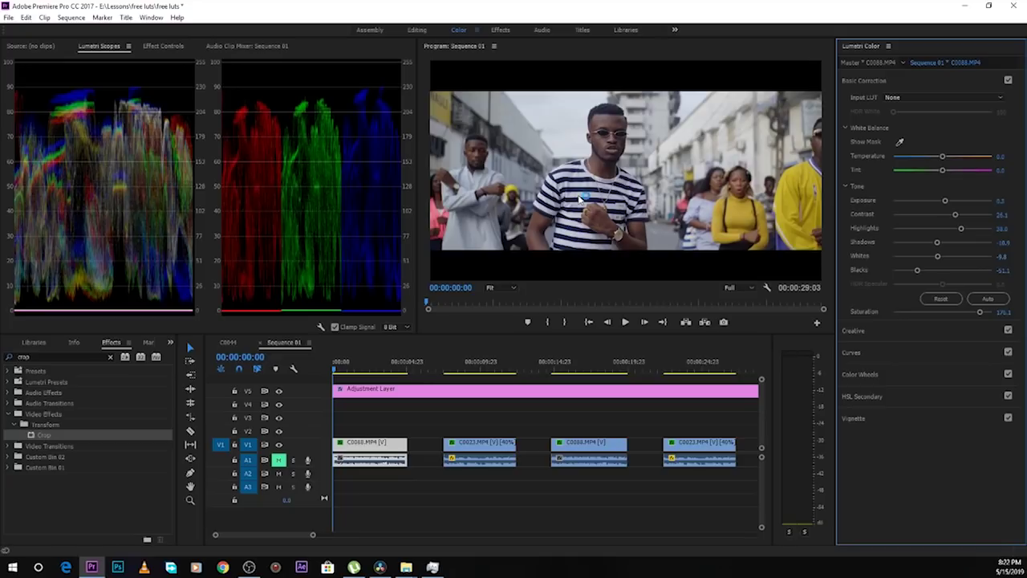
{"action": "left_click_drag", "start_coordinate": [943, 157], "coordinate": [946, 158]}
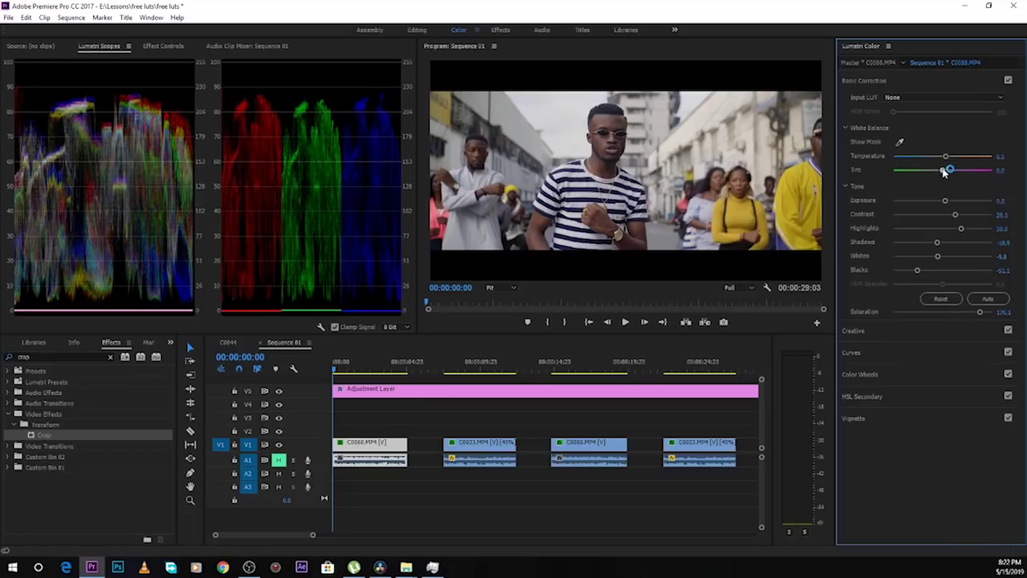
{"action": "left_click_drag", "start_coordinate": [943, 173], "coordinate": [942, 174]}
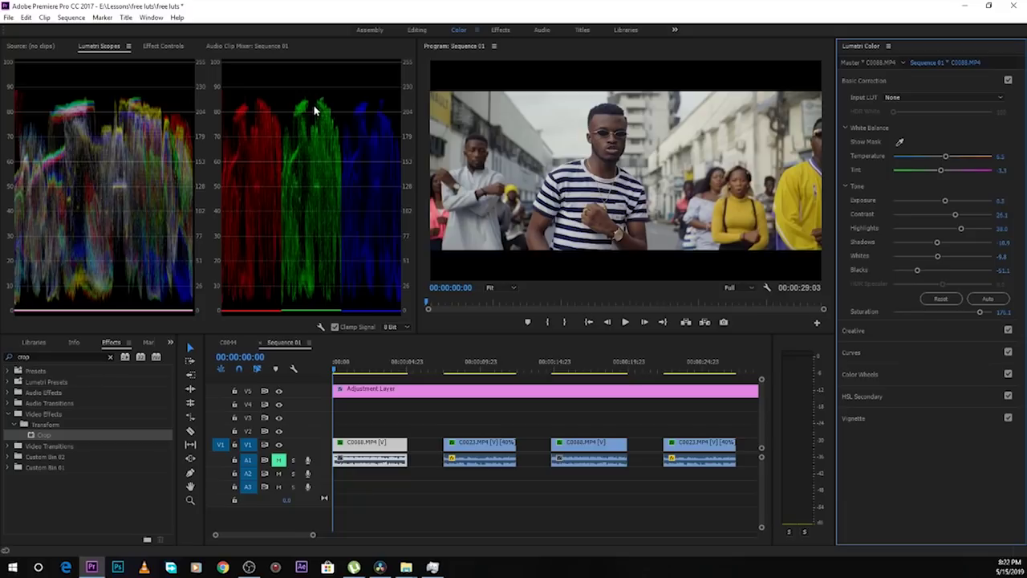
Load Anita.cube from the Nkeng LUTs (FREE!!!) folder as the first clip's creative look
{"action": "left_click", "coordinate": [863, 335]}
{"action": "left_click", "coordinate": [931, 119]}
{"action": "left_click", "coordinate": [759, 38]}
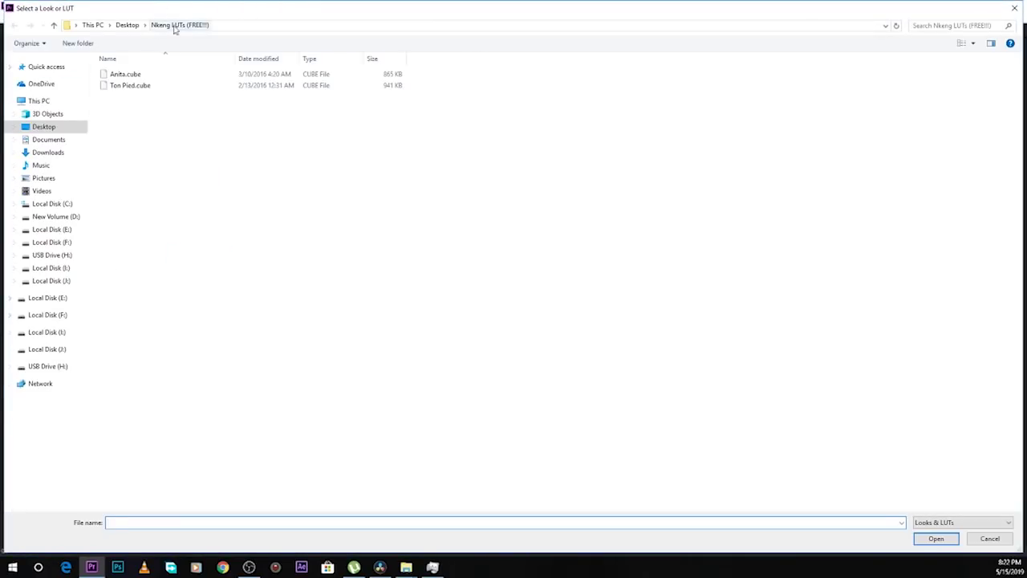
{"action": "double_click", "coordinate": [125, 73]}
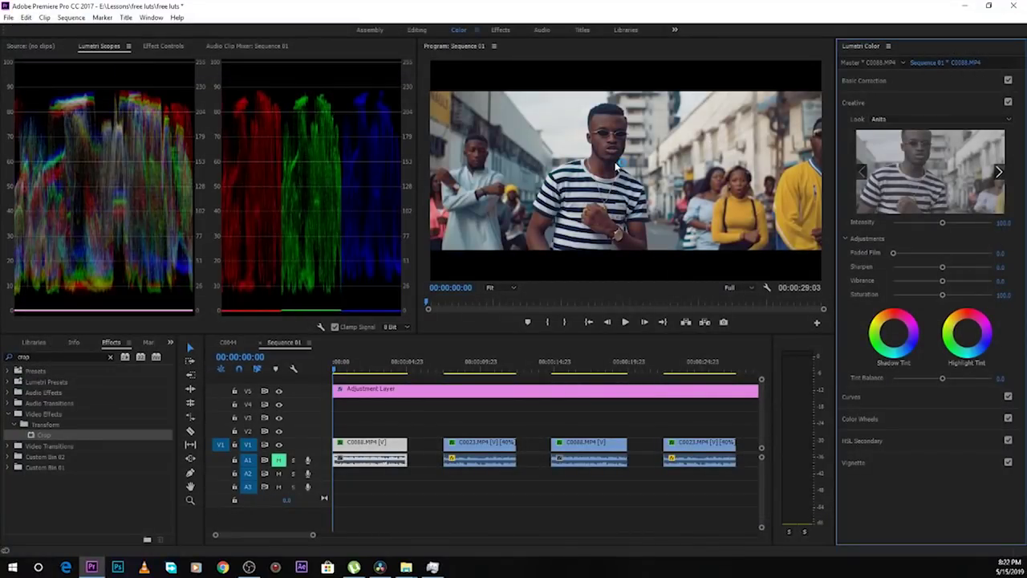
Compare the first clip with the Anita look at intensity 0, and set the intensity to 70
{"action": "left_click", "coordinate": [1004, 223]}
{"action": "key", "text": "BackSpace"}
{"action": "type", "text": "0"}
{"action": "key", "text": "Return"}
{"action": "left_click", "coordinate": [1004, 221]}
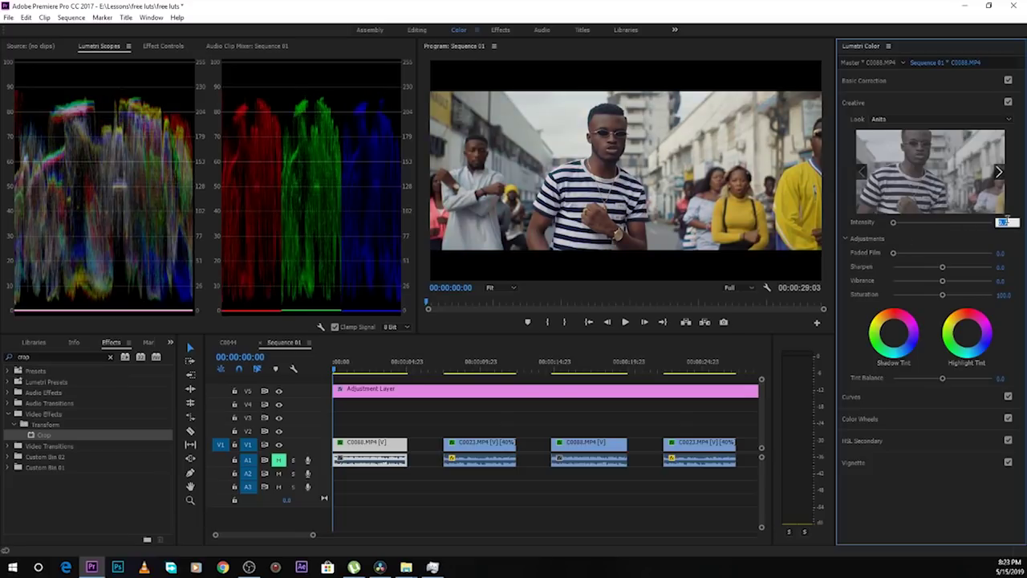
{"action": "type", "text": "70"}
{"action": "key", "text": "Return"}
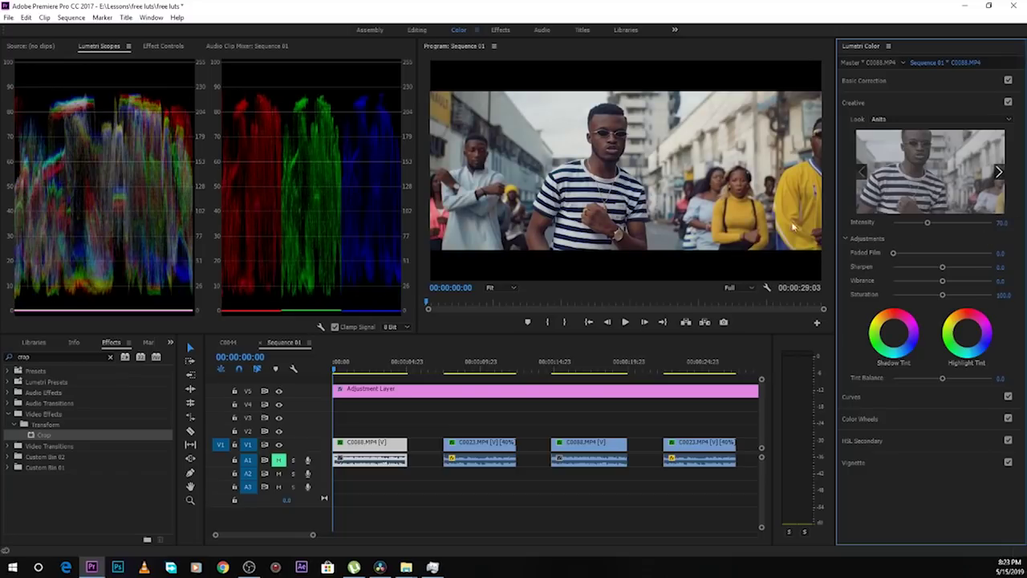
Raise the first clip's contrast, bring shadows to about -9, and tint the highlights slightly teal and the shadows slightly warm
{"action": "left_click", "coordinate": [892, 83]}
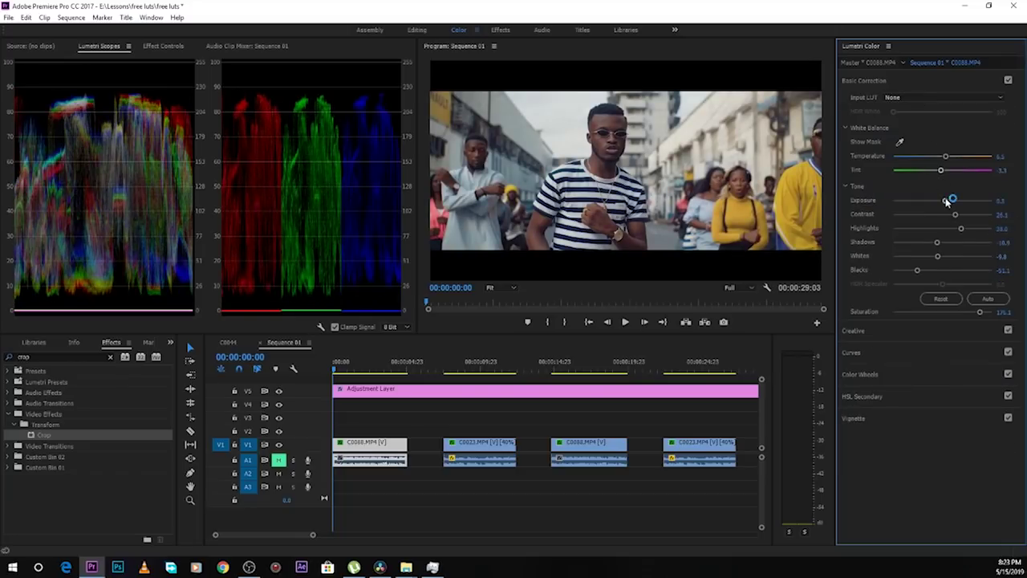
{"action": "left_click_drag", "start_coordinate": [947, 200], "coordinate": [947, 202]}
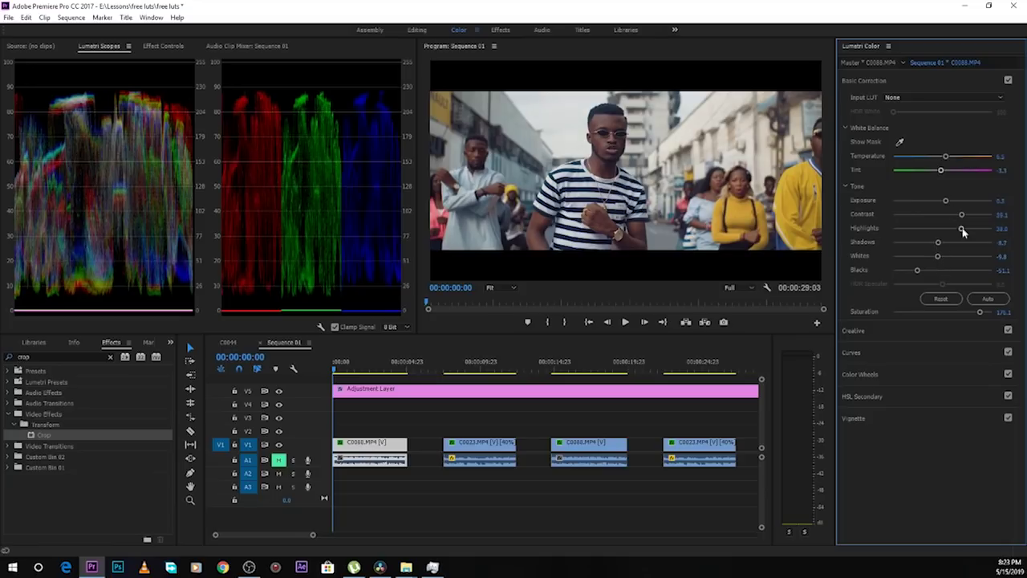
{"action": "left_click", "coordinate": [853, 330]}
{"action": "double_click", "coordinate": [969, 335]}
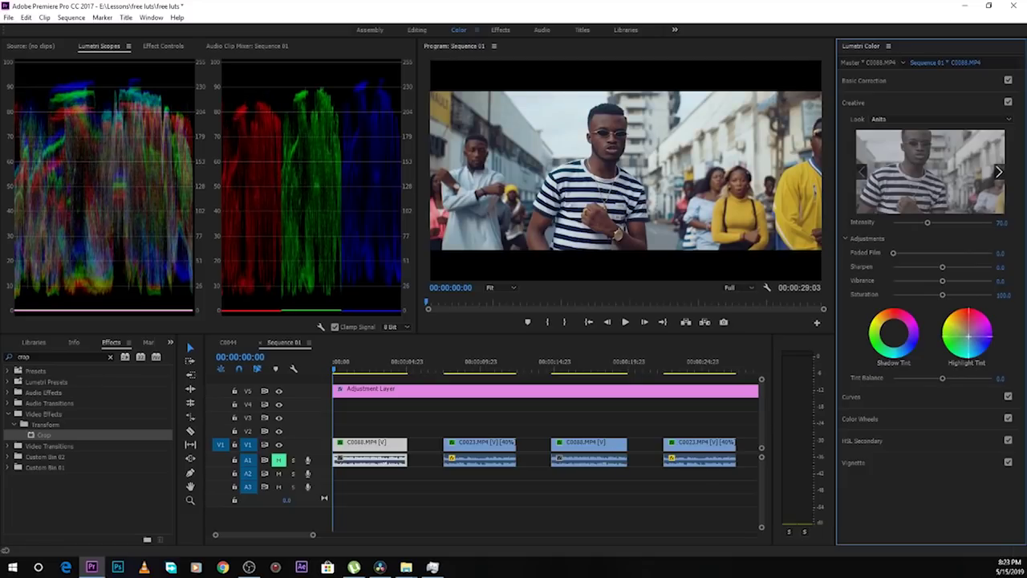
{"action": "double_click", "coordinate": [893, 334]}
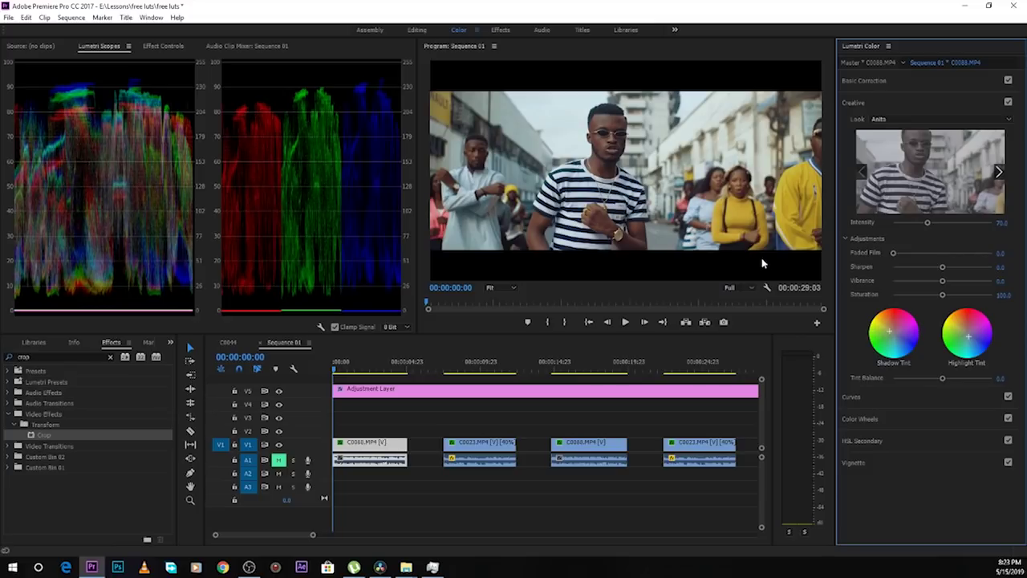
Review the graded first clip by playing it in the enlarged program view
{"action": "left_click", "coordinate": [682, 195]}
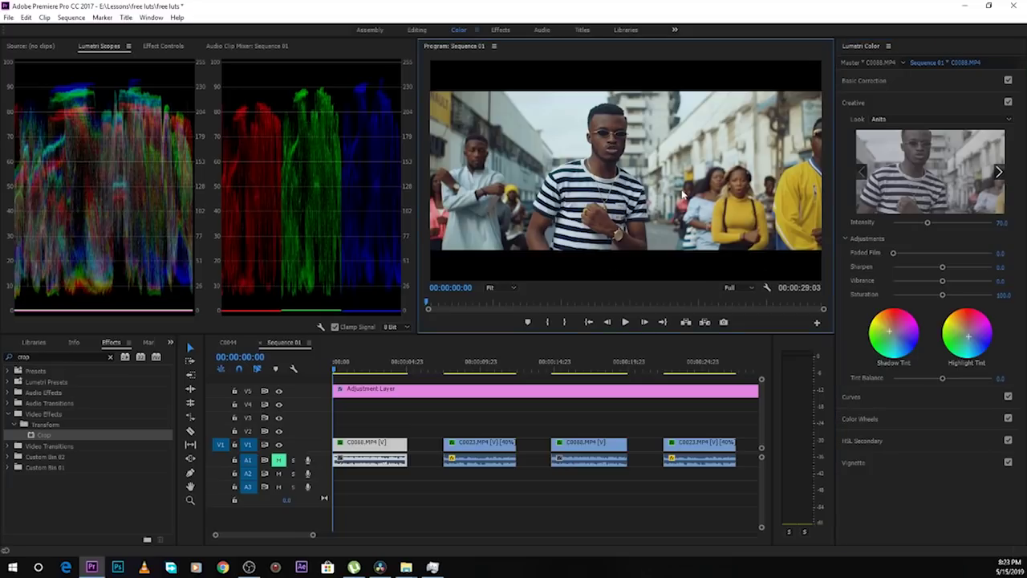
{"action": "key", "text": "grave"}
{"action": "key", "text": "space"}
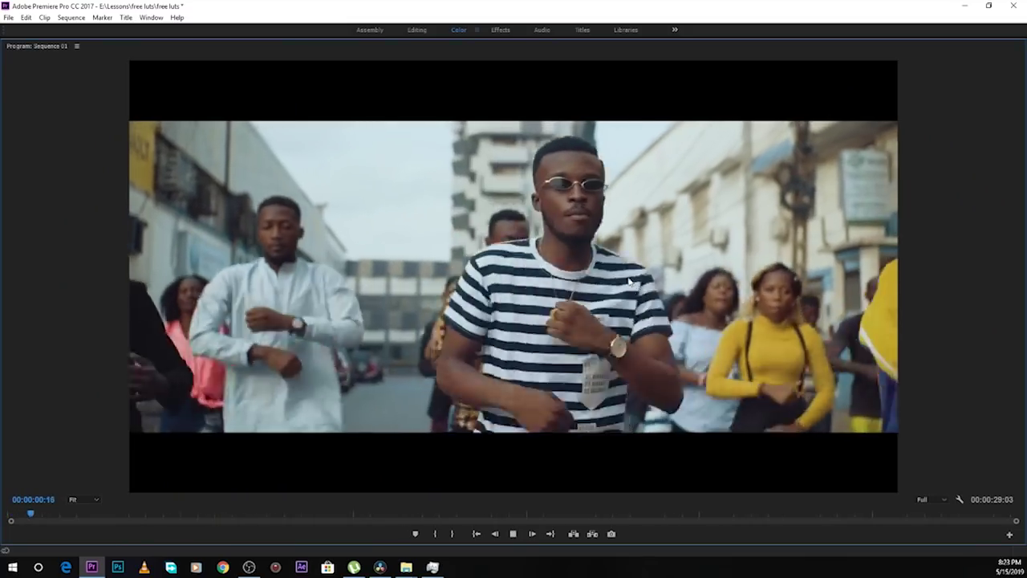
{"action": "key", "text": "ctrl+grave"}
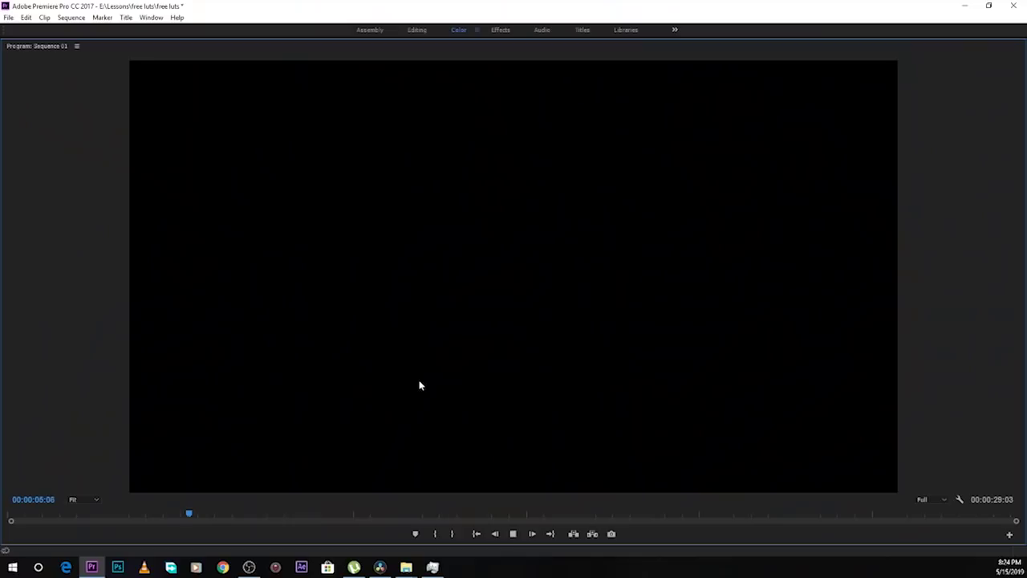
{"action": "key", "text": "space"}
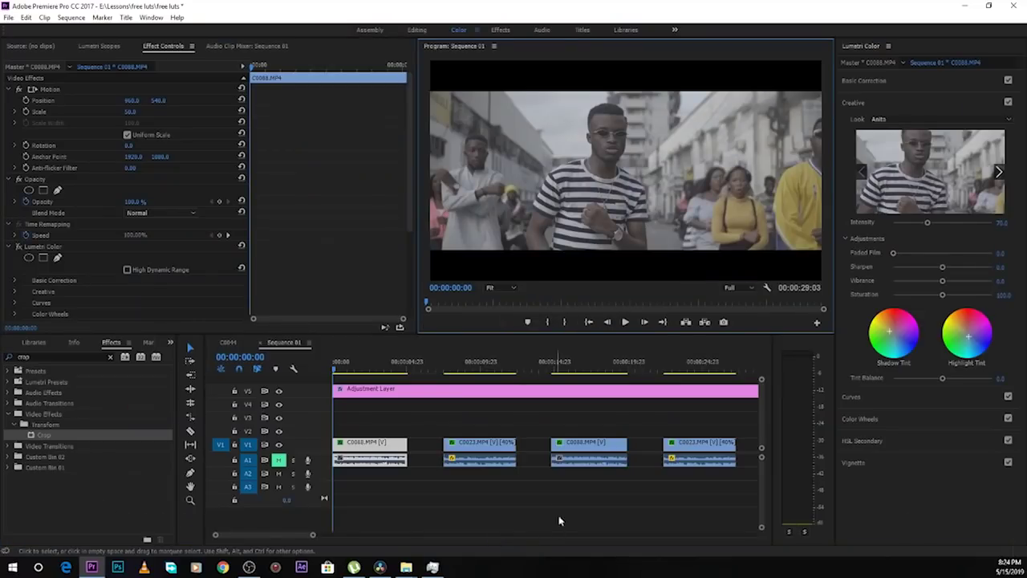
Delete the second clip's Lumetri Color effect and regrade it with contrast about 28, highlights about 26 and blacks about -26
{"action": "left_click", "coordinate": [462, 368]}
{"action": "mouse_move", "coordinate": [464, 371]}
{"action": "left_mouse_down"}
{"action": "mouse_move", "coordinate": [485, 378]}
{"action": "mouse_move", "coordinate": [470, 377]}
{"action": "left_mouse_up"}
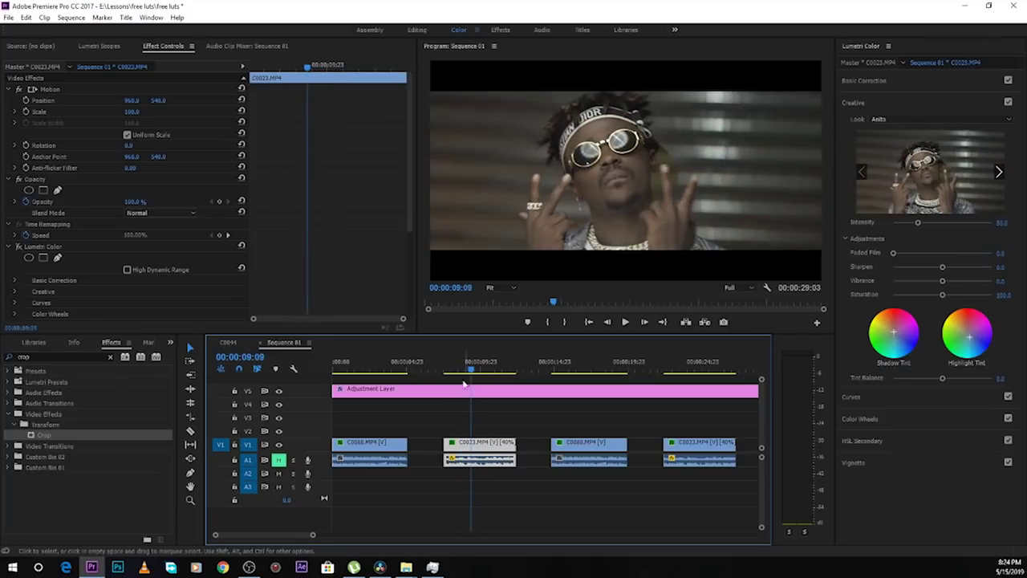
{"action": "left_click", "coordinate": [28, 247]}
{"action": "key", "text": "Delete"}
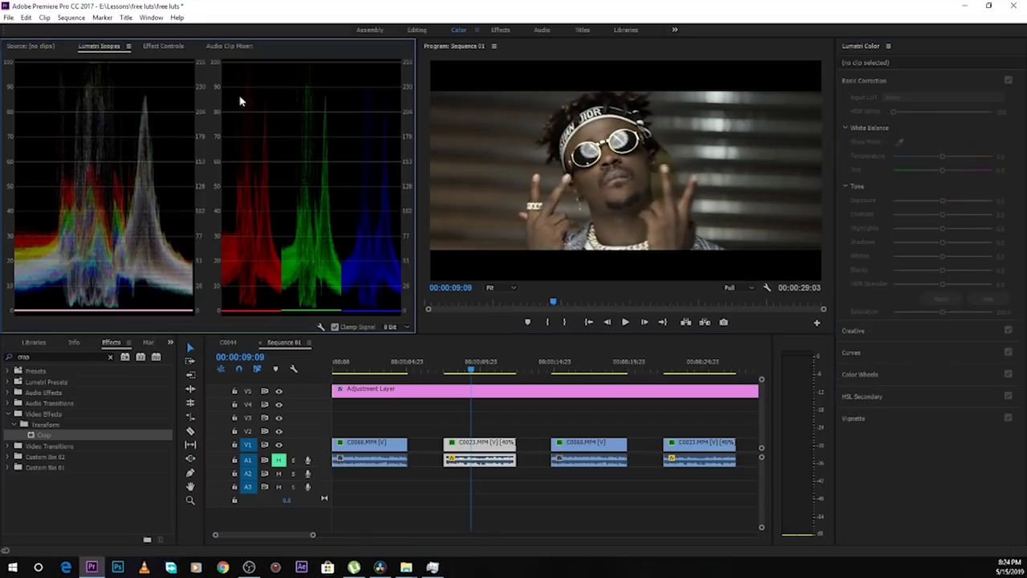
{"action": "left_click", "coordinate": [941, 257]}
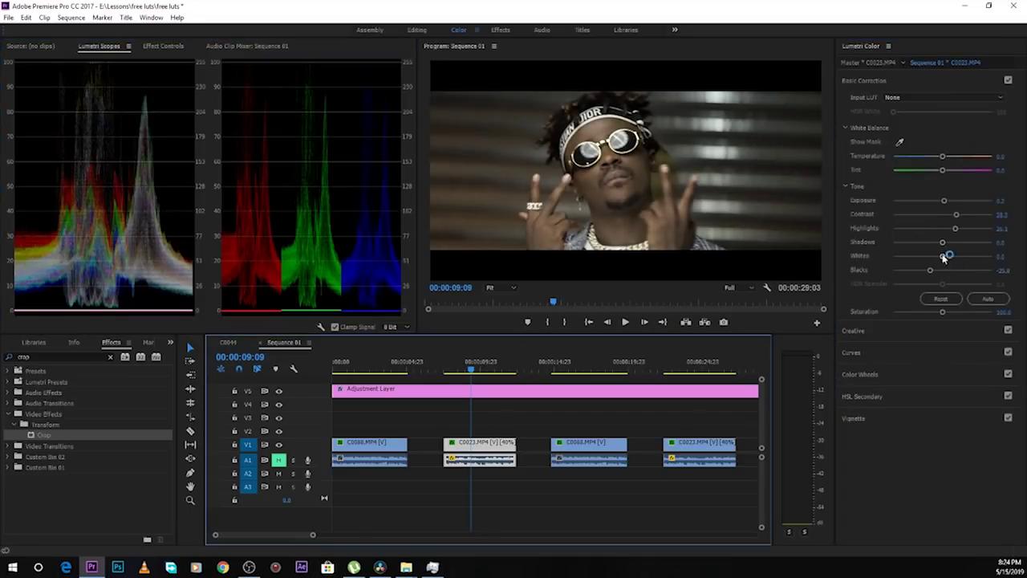
Load Anita.cube as the creative look on the second clip, C0023.MP4
{"action": "left_click", "coordinate": [893, 338]}
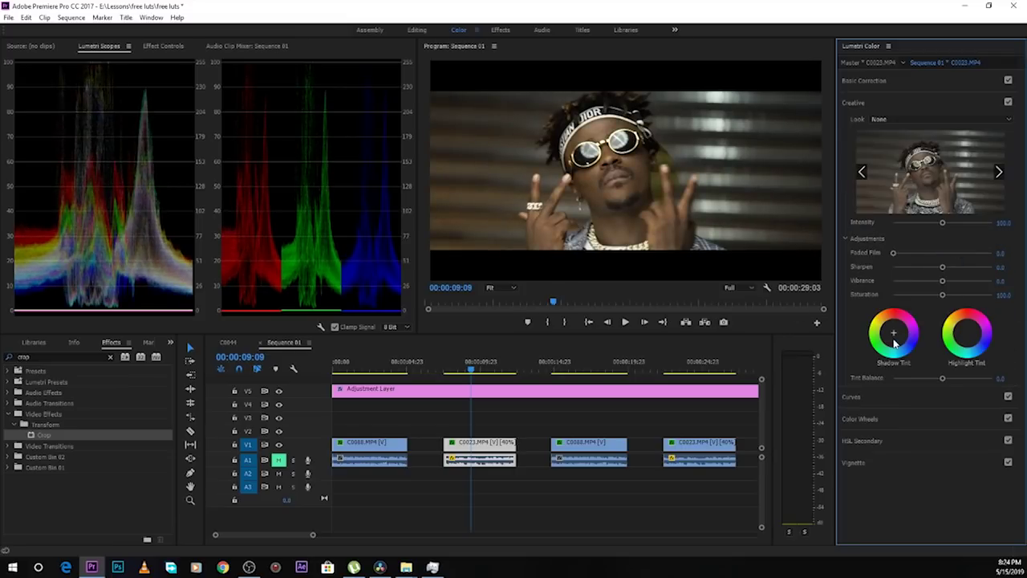
{"action": "left_click", "coordinate": [909, 120]}
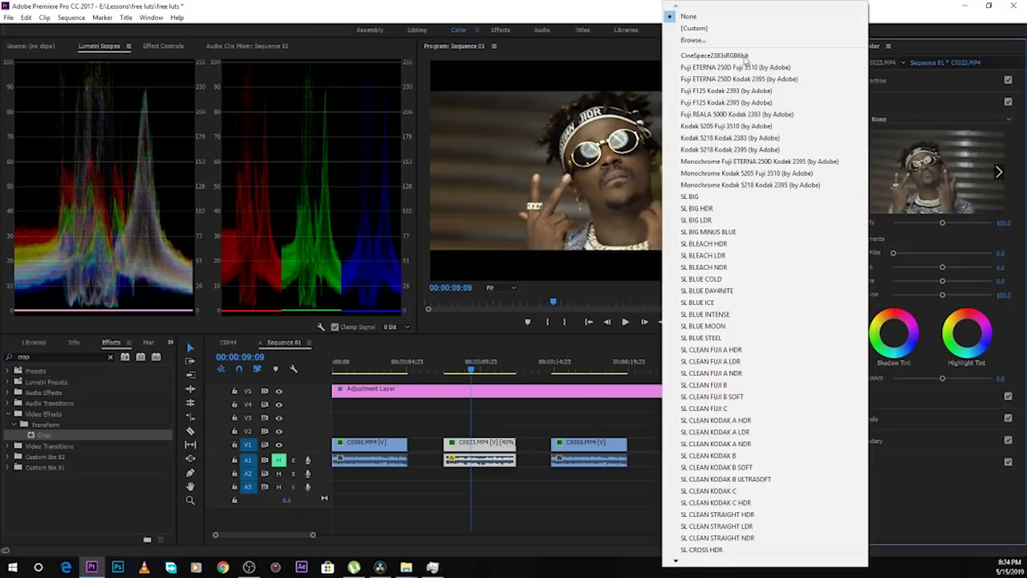
{"action": "left_click", "coordinate": [706, 39]}
{"action": "double_click", "coordinate": [154, 75]}
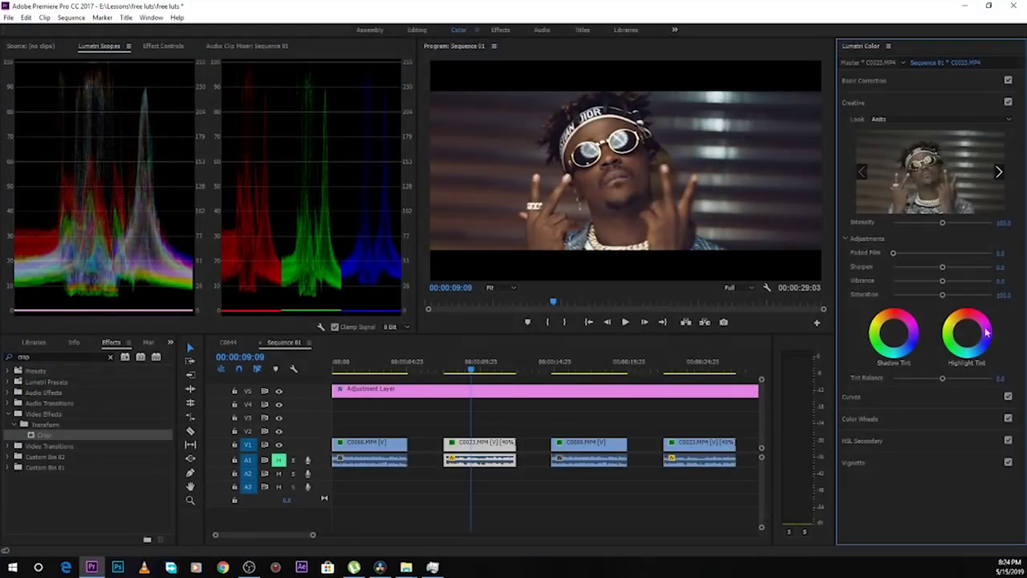
Reduce the Anita look's intensity on the second clip to 50 after comparing it at 0, and scrub the clip to check it
{"action": "left_click", "coordinate": [1005, 222]}
{"action": "double_click", "coordinate": [1003, 222]}
{"action": "type", "text": "0"}
{"action": "key", "text": "Return"}
{"action": "left_click", "coordinate": [1003, 223]}
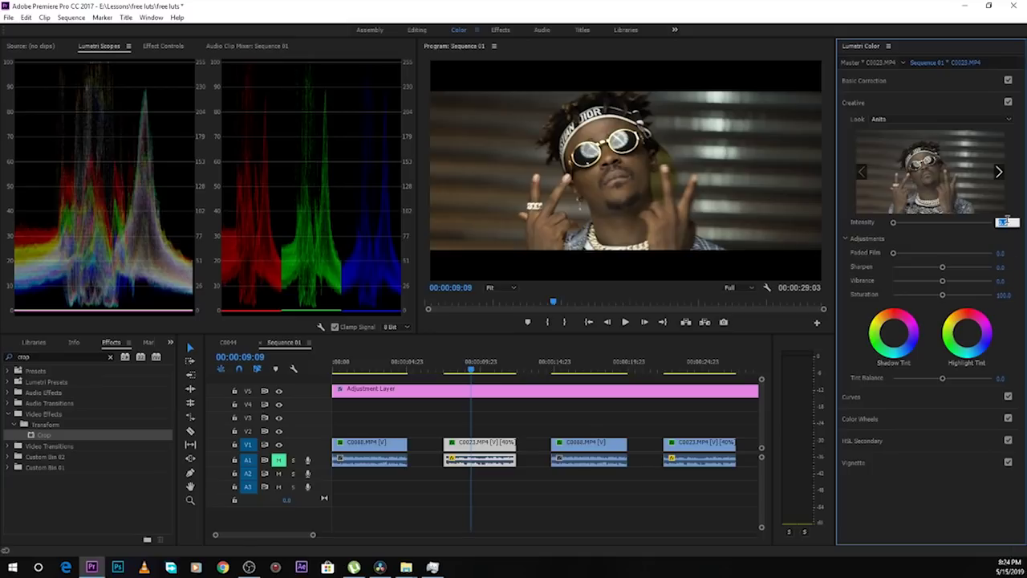
{"action": "type", "text": "50"}
{"action": "key", "text": "Return"}
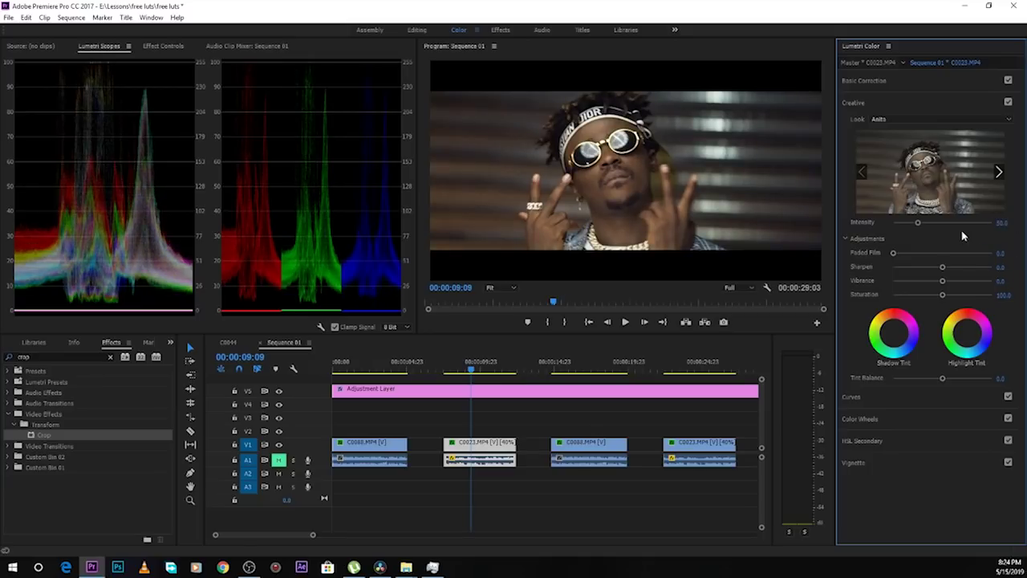
{"action": "left_click_drag", "start_coordinate": [480, 368], "coordinate": [490, 367]}
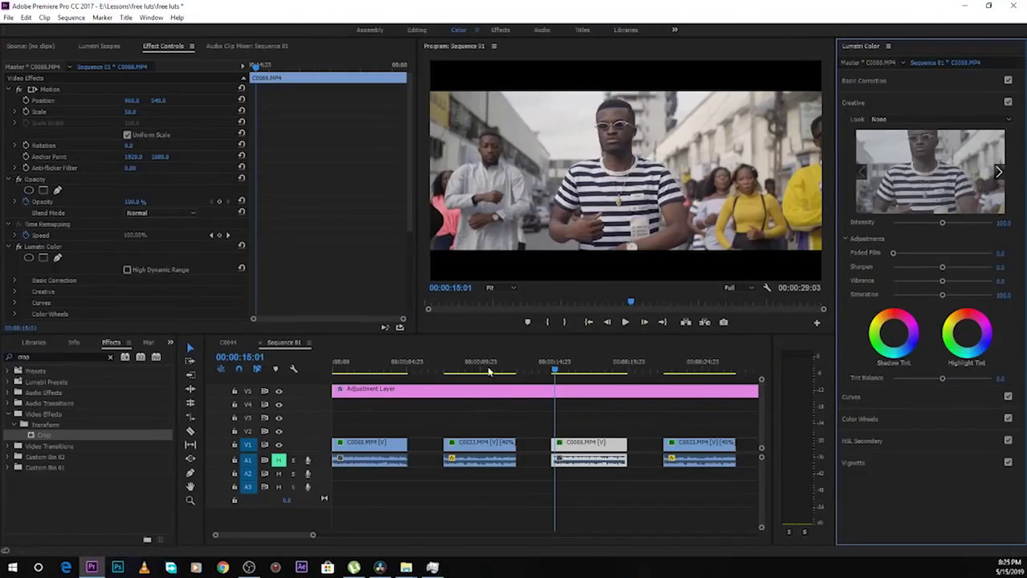
Apply the Ton Pied look to the third clip in the sequence
{"action": "mouse_move", "coordinate": [559, 370]}
{"action": "left_mouse_down"}
{"action": "mouse_move", "coordinate": [573, 370]}
{"action": "mouse_move", "coordinate": [559, 375]}
{"action": "left_mouse_up"}
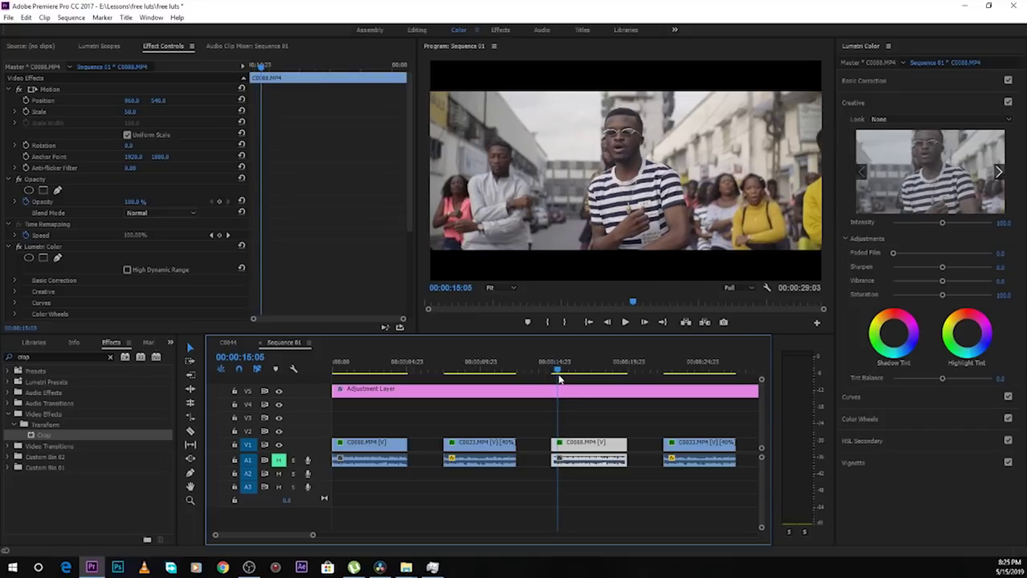
{"action": "left_click", "coordinate": [892, 116]}
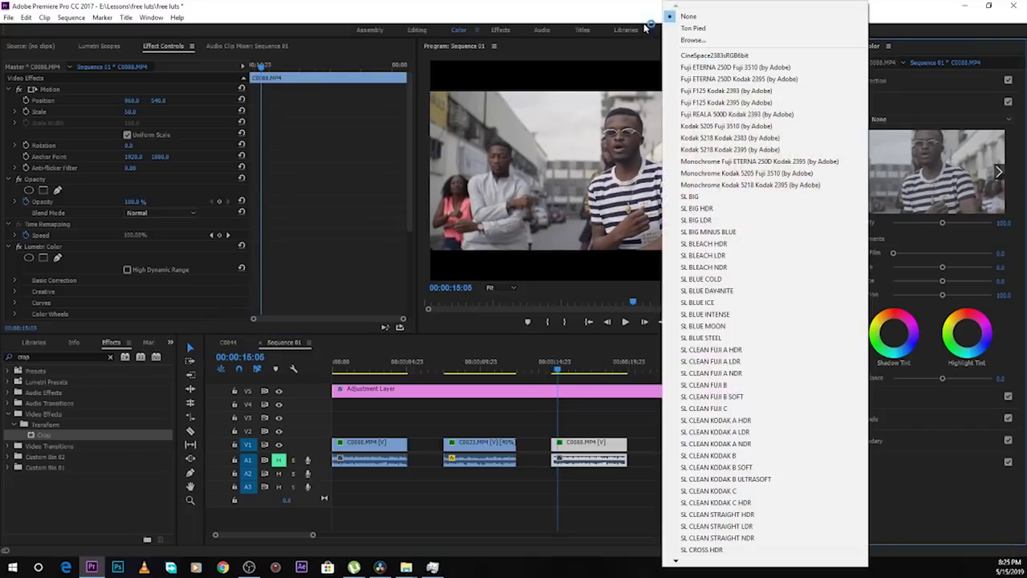
{"action": "left_click", "coordinate": [687, 31]}
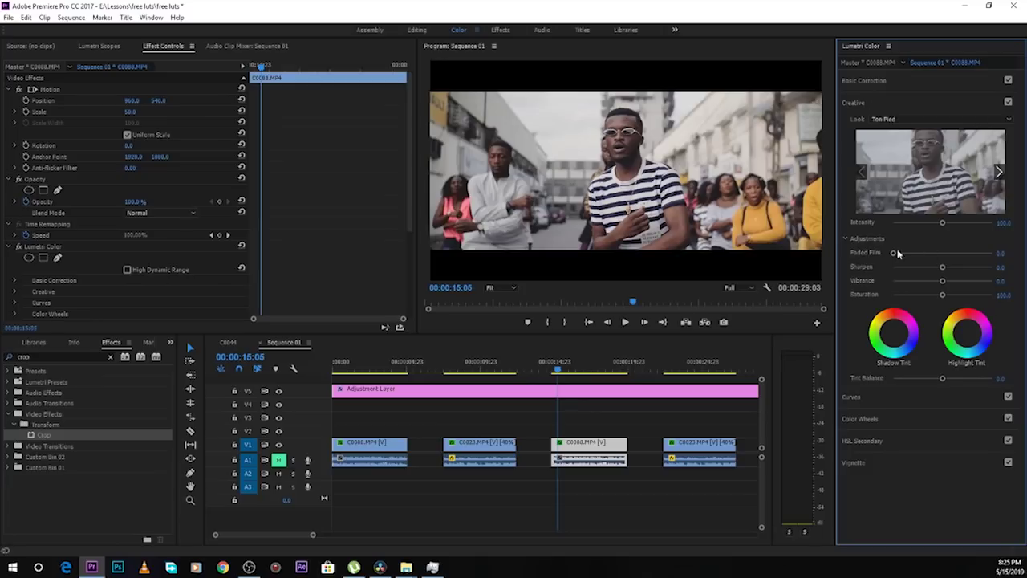
Try a creative saturation of 200 on the third clip, settle on 120, and check the clip's Basic Correction settings
{"action": "left_click", "coordinate": [915, 82]}
{"action": "left_click", "coordinate": [856, 333]}
{"action": "left_click", "coordinate": [1003, 294]}
{"action": "type", "text": "200"}
{"action": "key", "text": "Return"}
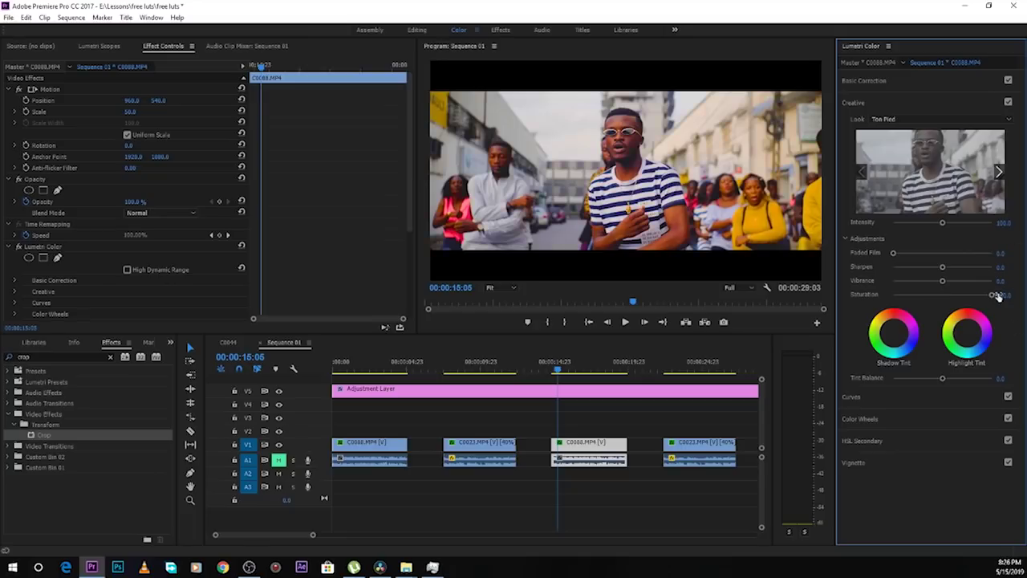
{"action": "type", "text": "120"}
{"action": "key", "text": "Return"}
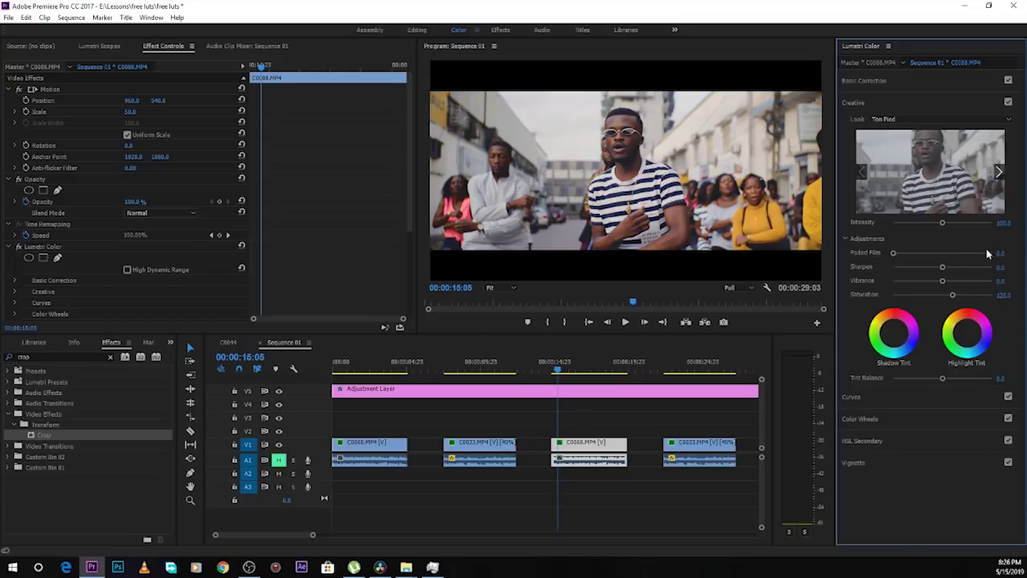
{"action": "left_click", "coordinate": [899, 81]}
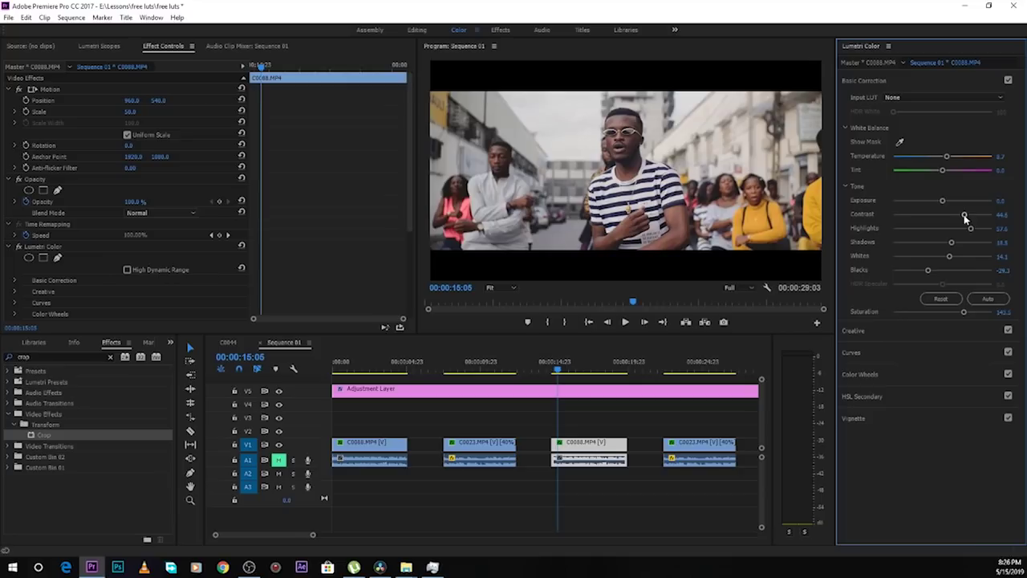
{"action": "left_click", "coordinate": [905, 330]}
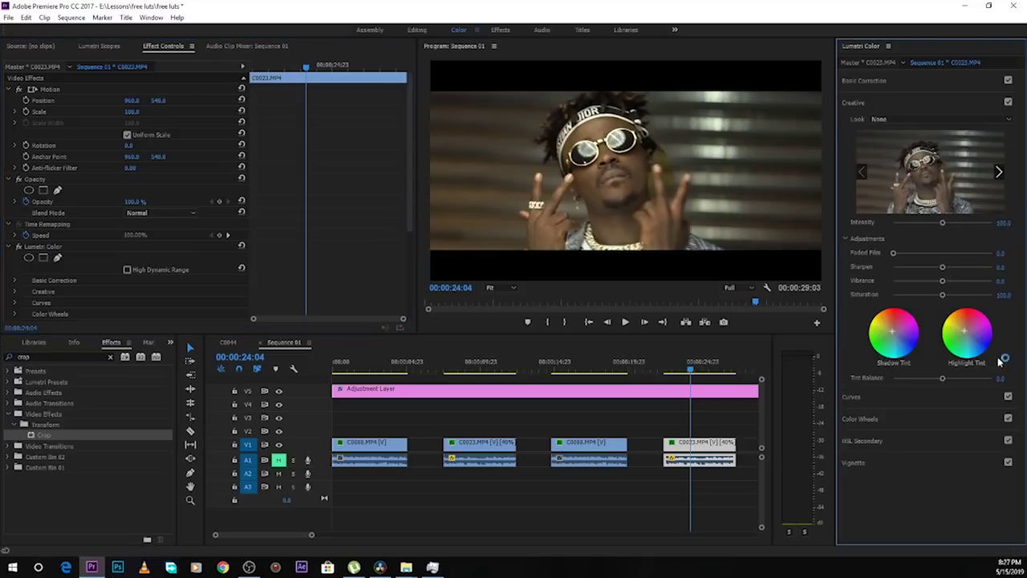
Load Ton Pied.cube as the creative look on the fourth clip, C0023.MP4, with the Lumetri scopes showing
{"action": "key", "text": "alt+shift+0"}
{"action": "left_click", "coordinate": [877, 329]}
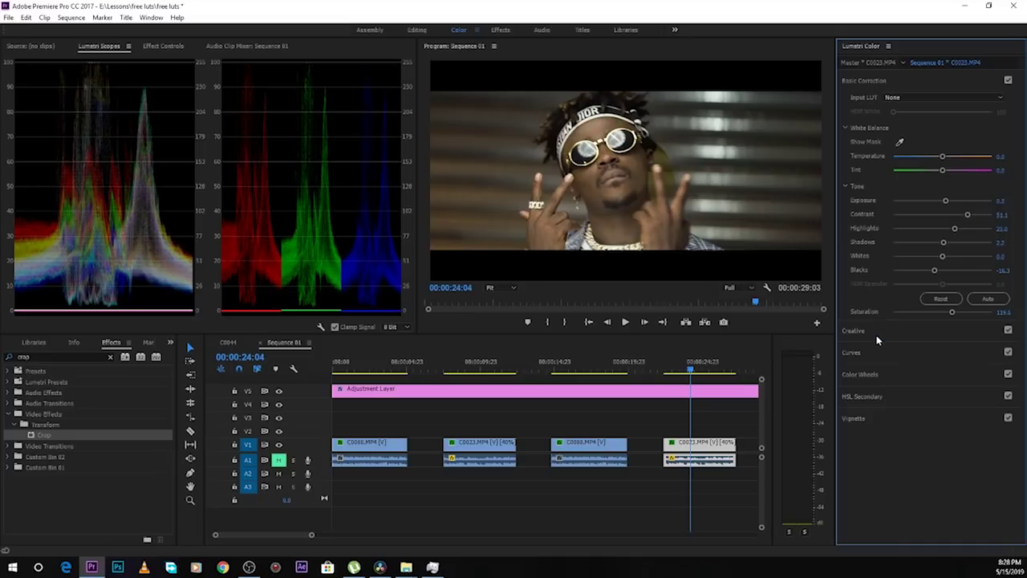
{"action": "left_click", "coordinate": [882, 119]}
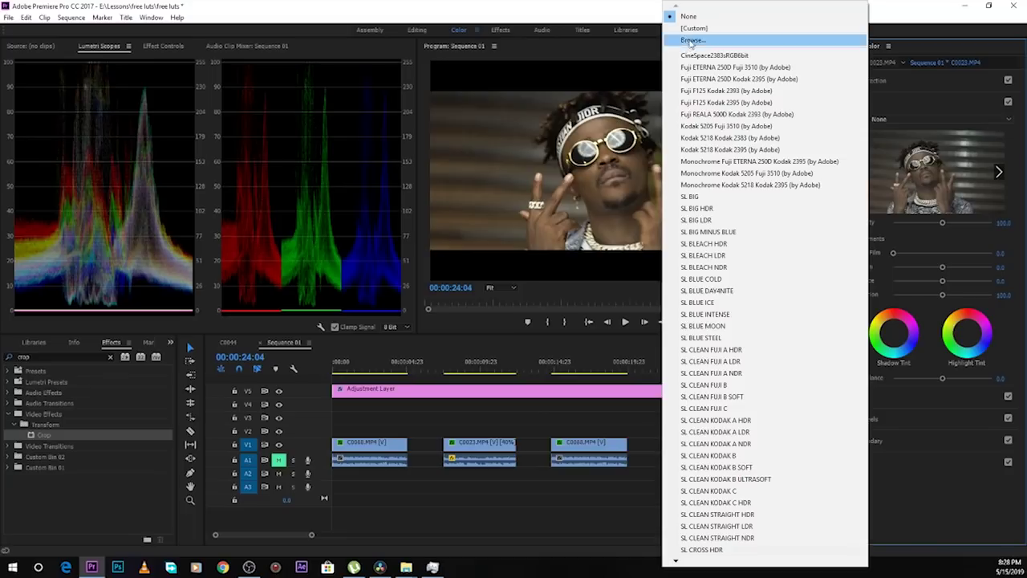
{"action": "left_click", "coordinate": [690, 40]}
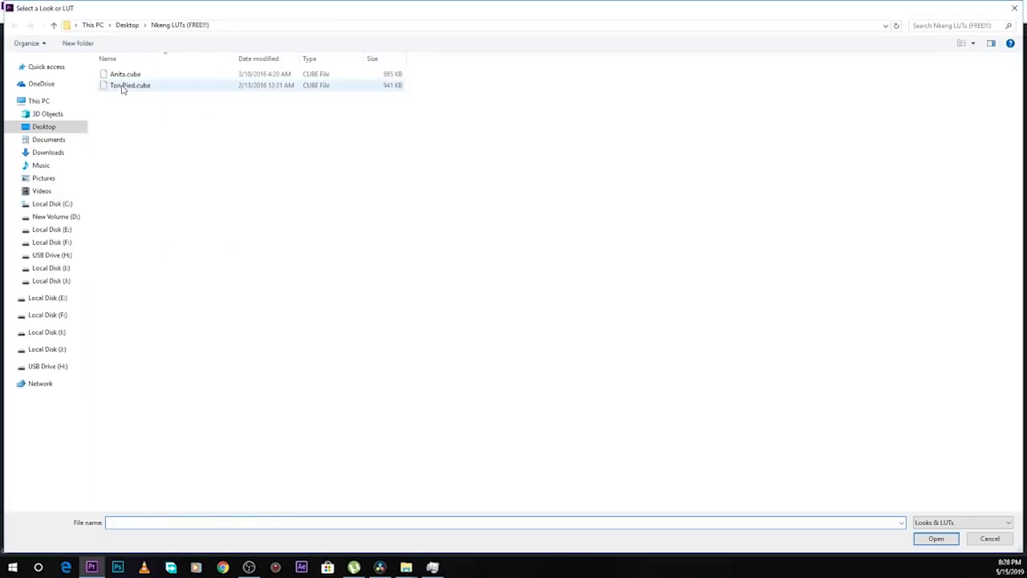
{"action": "double_click", "coordinate": [121, 88]}
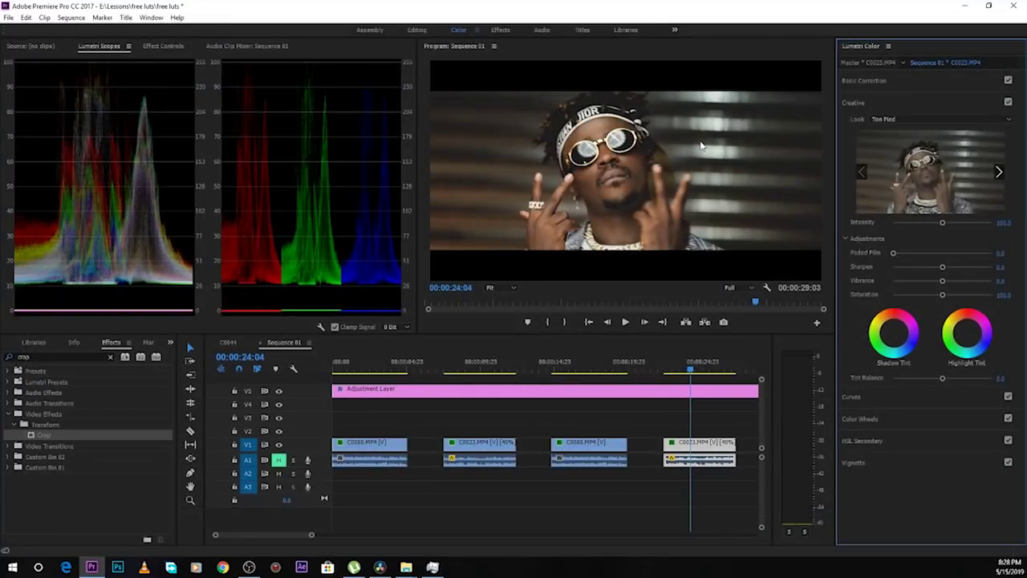
Set the Ton Pied look's intensity on the fourth clip to 50 and slightly tint its shadows and highlights
{"action": "left_click", "coordinate": [1003, 222]}
{"action": "type", "text": "50"}
{"action": "key", "text": "Return"}
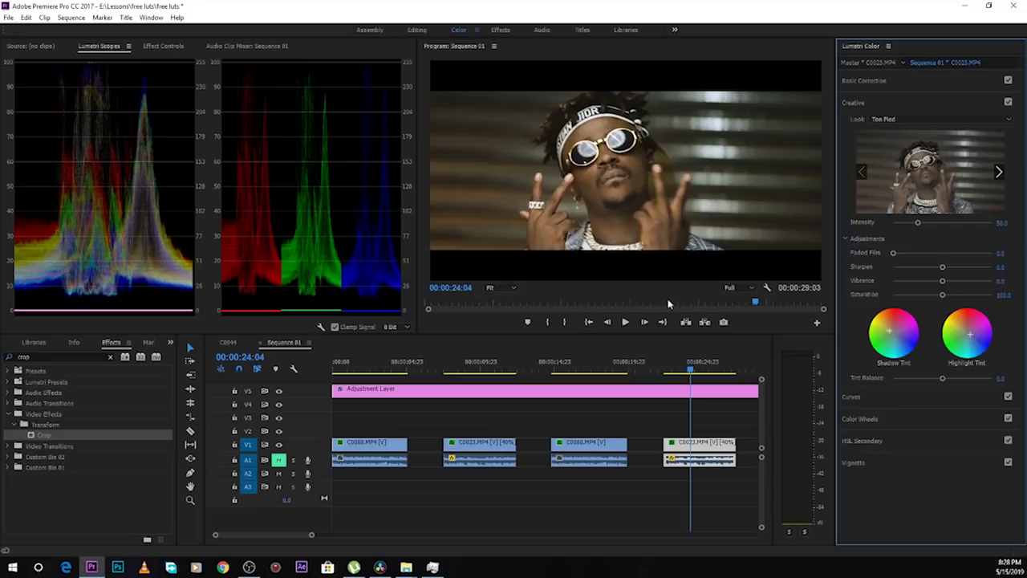
Scrub through the fourth clip to review its grade and display its effect controls
{"action": "left_click", "coordinate": [700, 371]}
{"action": "left_click_drag", "start_coordinate": [702, 374], "coordinate": [722, 373]}
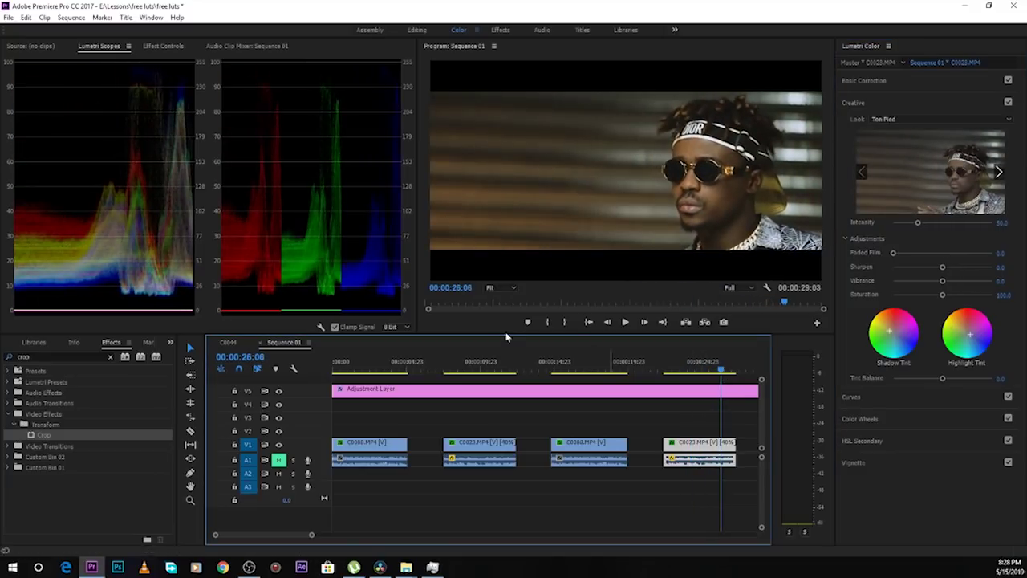
{"action": "left_click", "coordinate": [163, 47]}
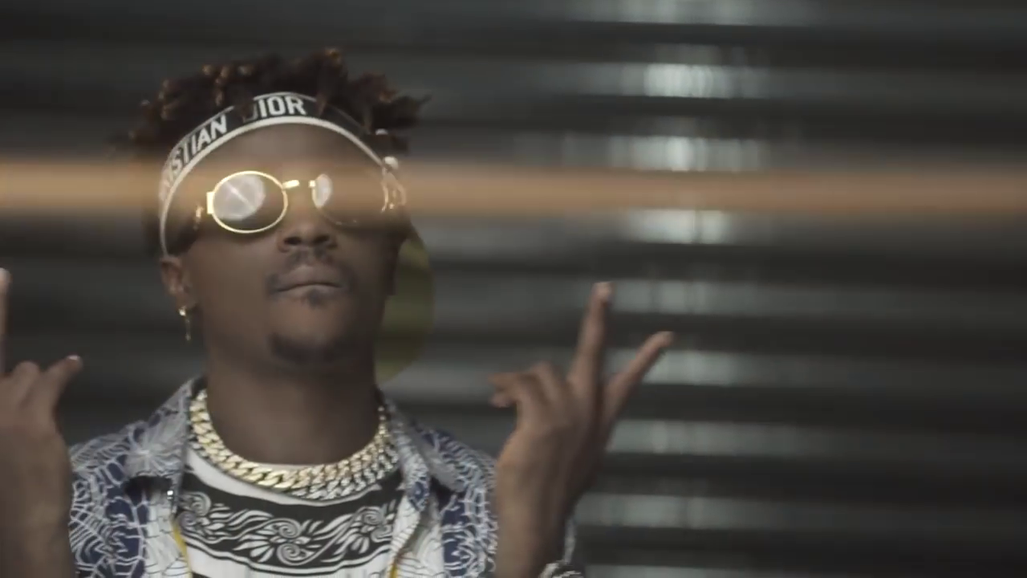